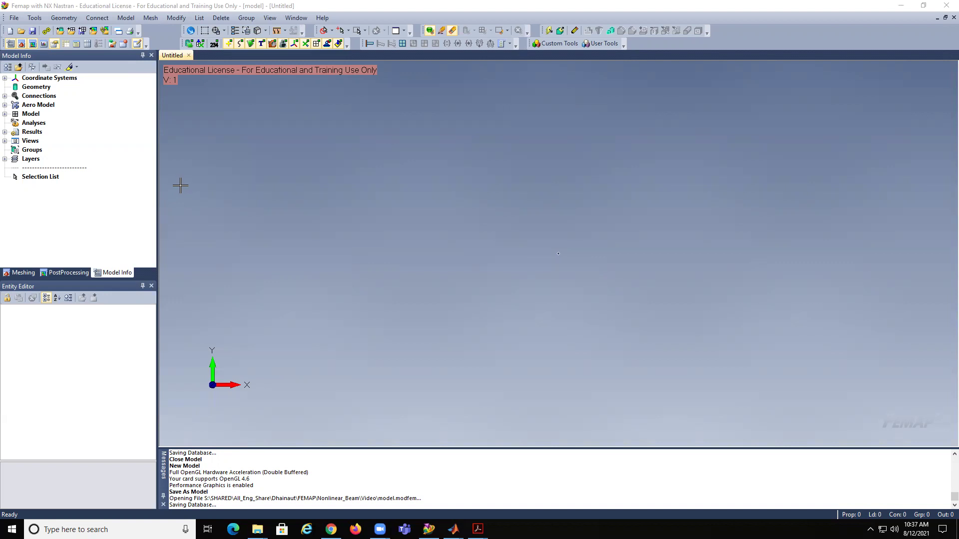
Focus the Femap window and display the Geometry menu's creation commands
left_click(163, 7)
left_click(13, 18)
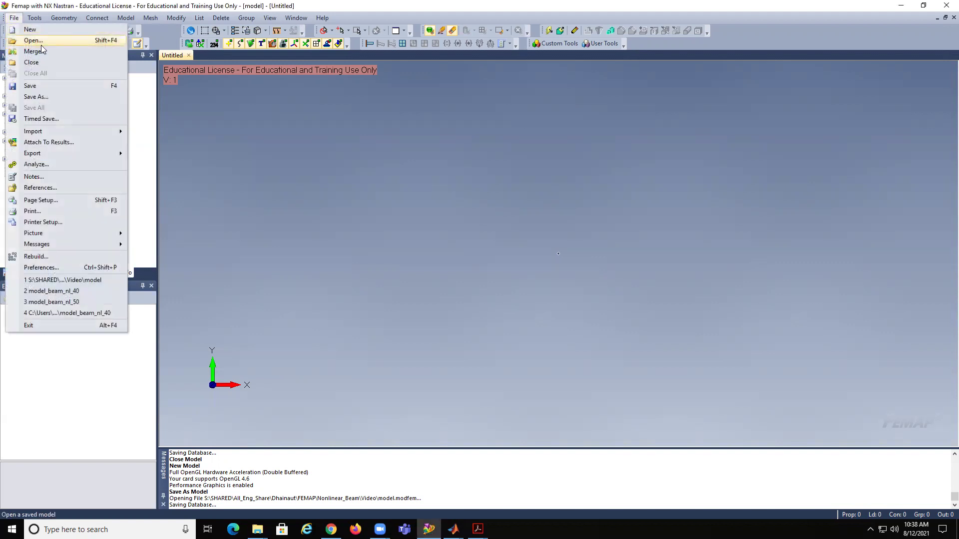
left_click(64, 19)
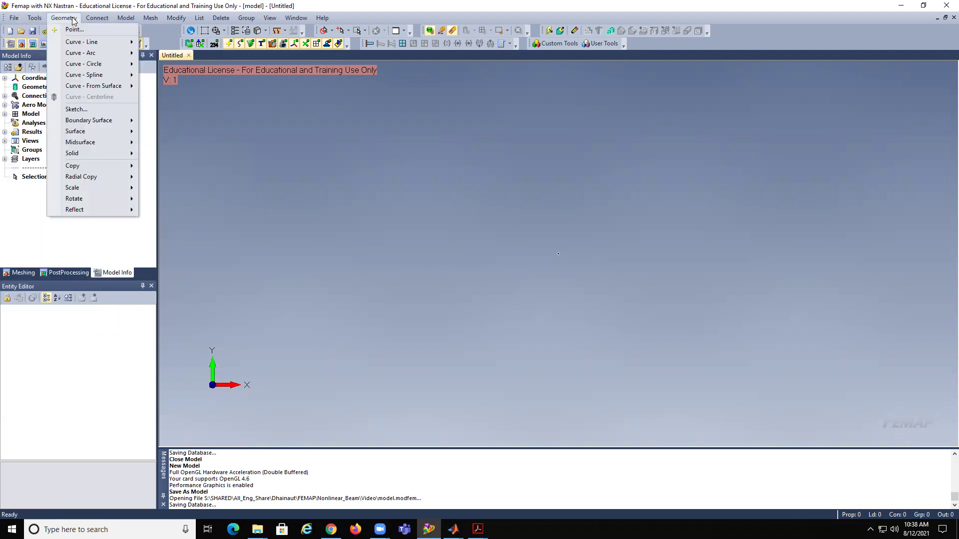
Create Curve 1 with Project Points from (0,0,0) to X = 60, then autoscale the view
mouse_move(78, 43)
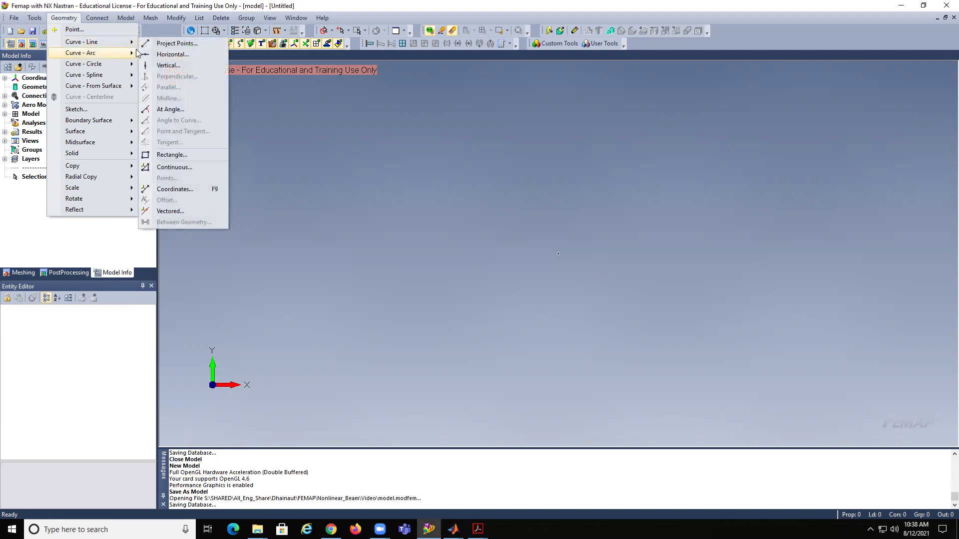
left_click(167, 44)
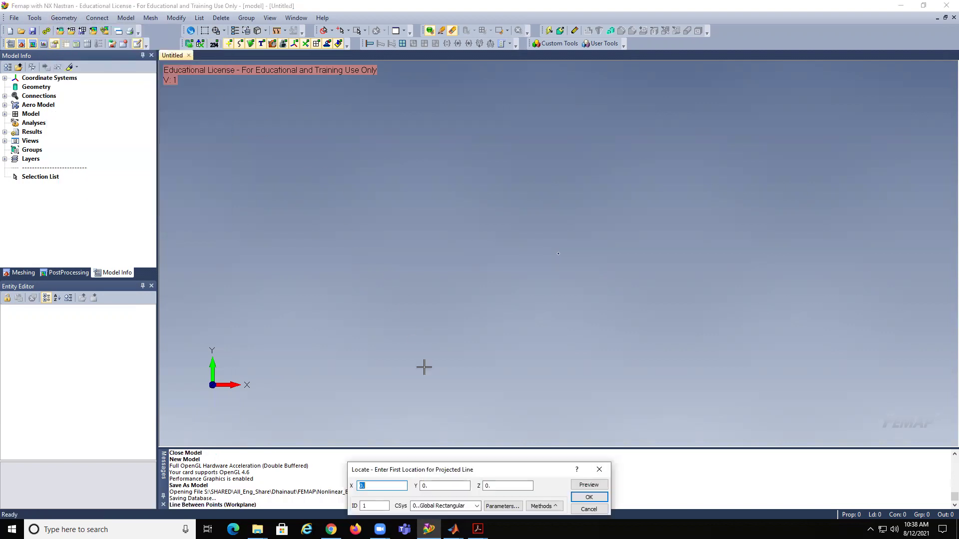
left_click(589, 498)
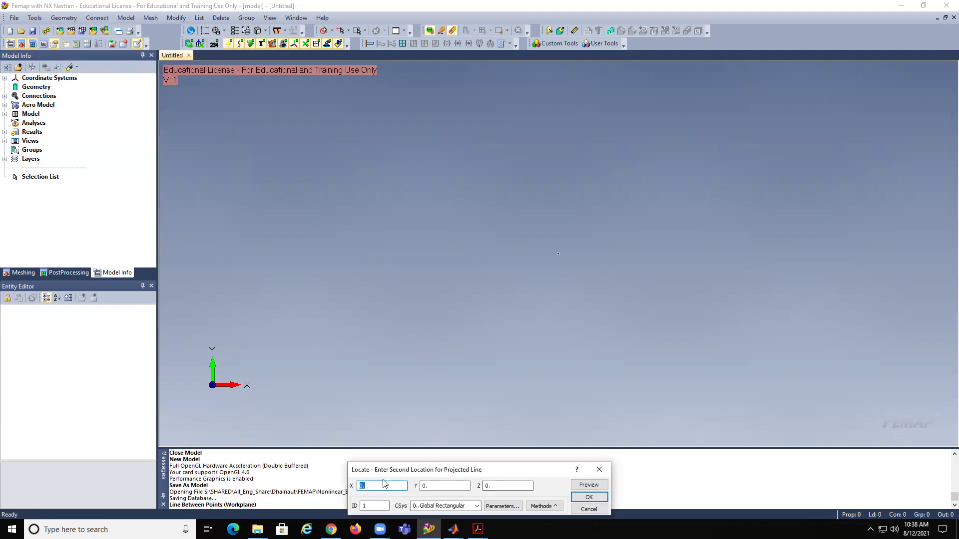
left_click_drag(492, 468, 488, 298)
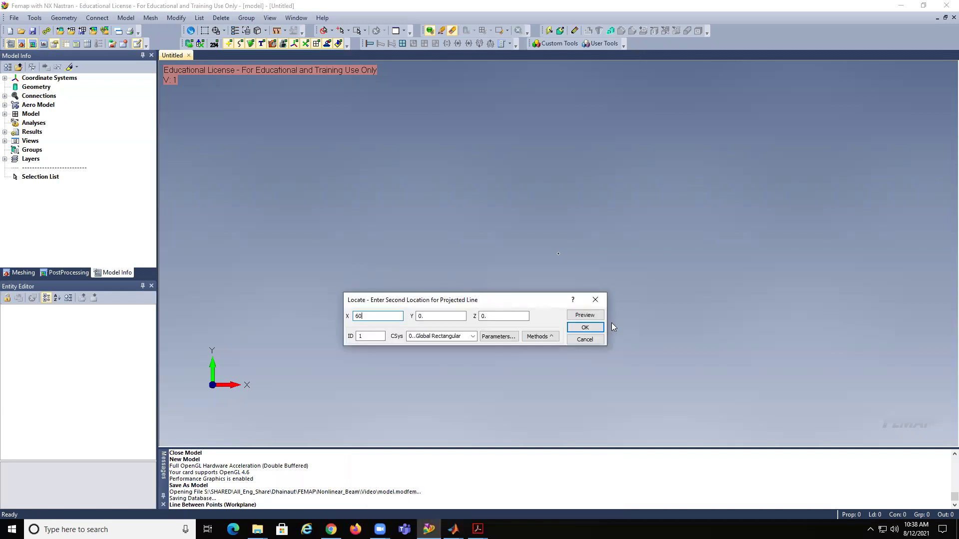
left_click(579, 327)
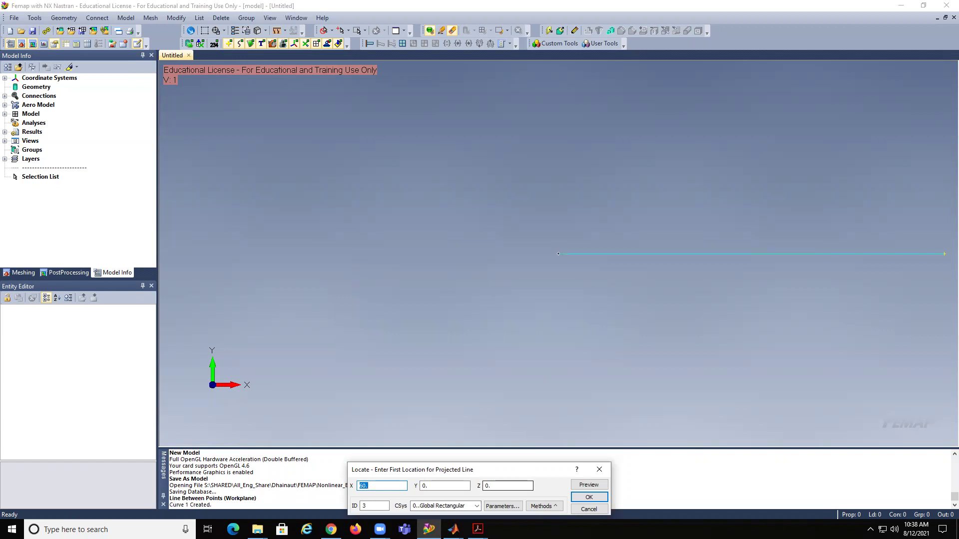
left_click(598, 510)
key("ctrl+a")
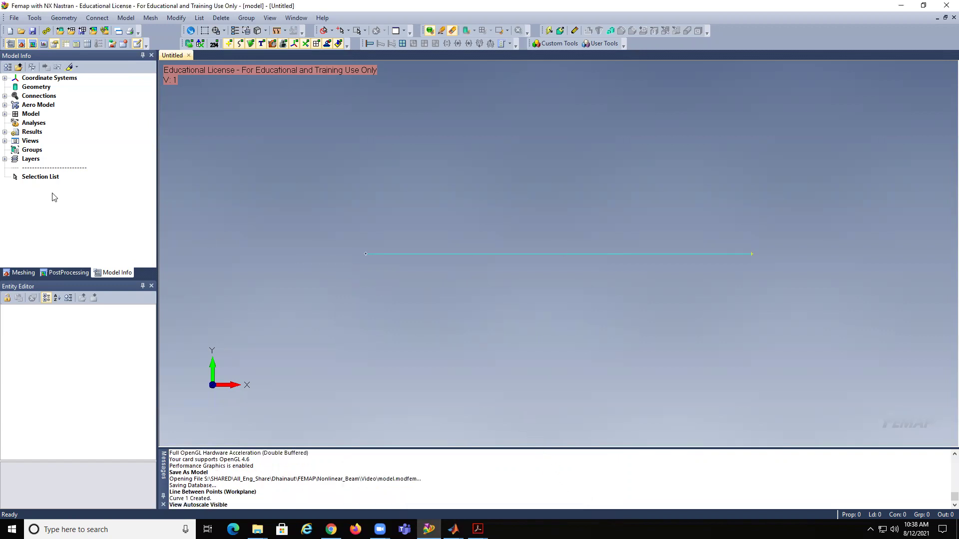
Define isotropic Material 1 with Young's modulus 10.5e6 and Poisson's ratio 0.3
left_click(5, 113)
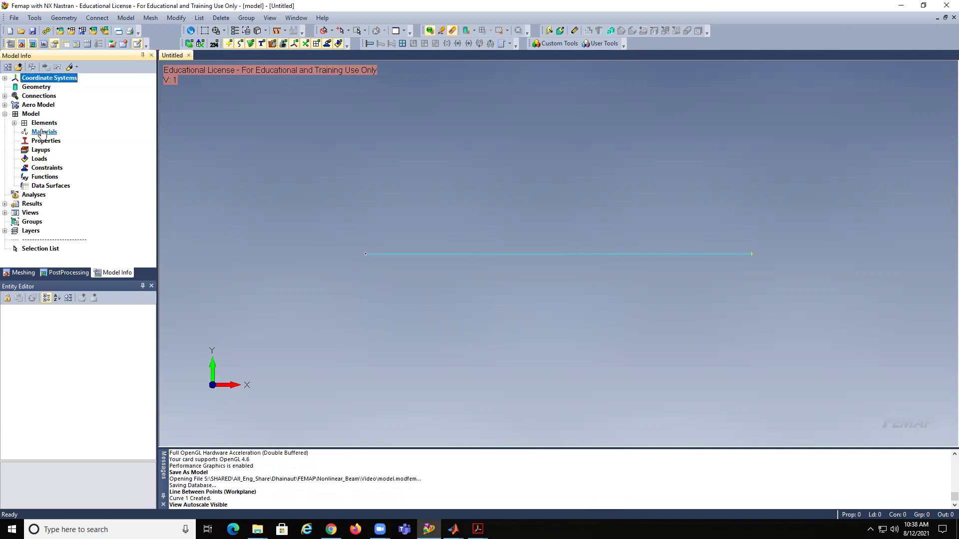
right_click(43, 132)
left_click(75, 136)
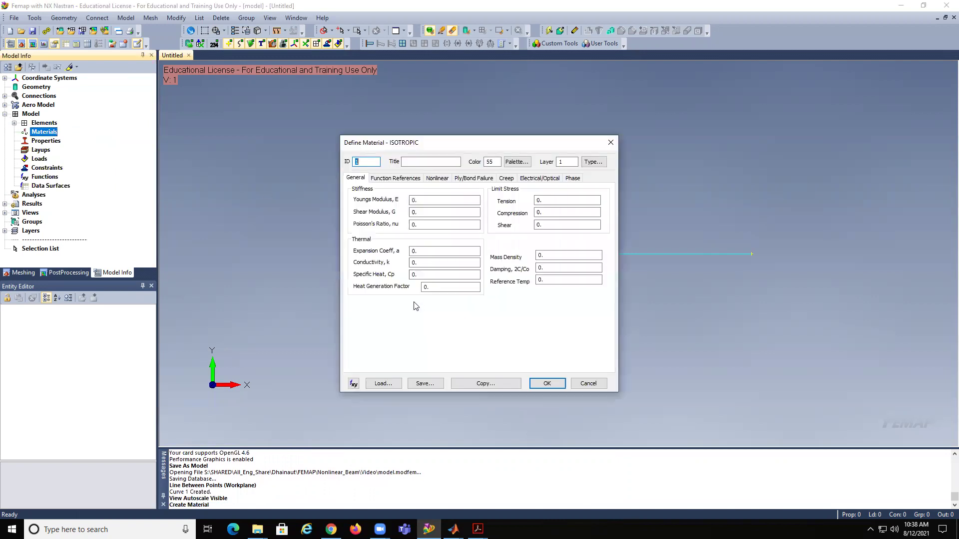
left_click(423, 200)
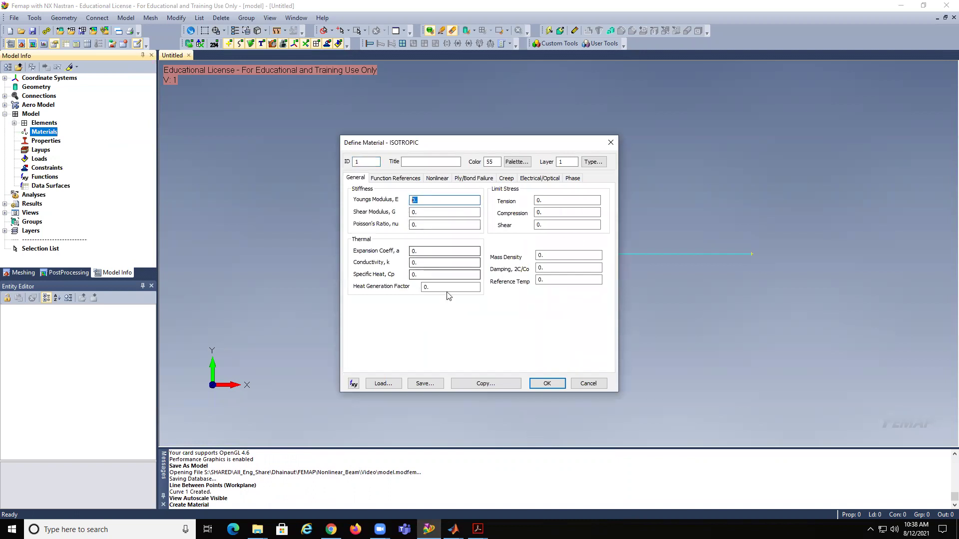
type("1")
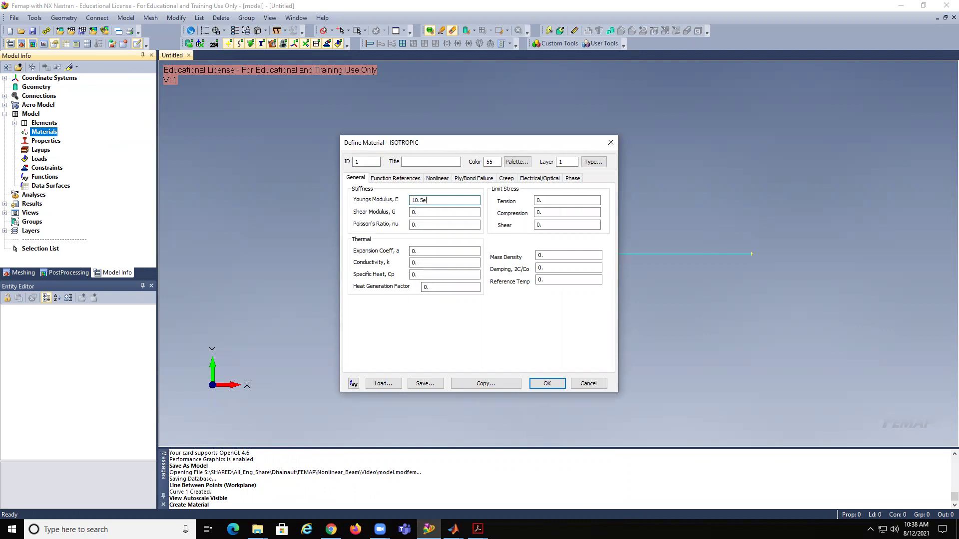
type("0.5e6")
left_click(418, 223)
left_click(548, 383)
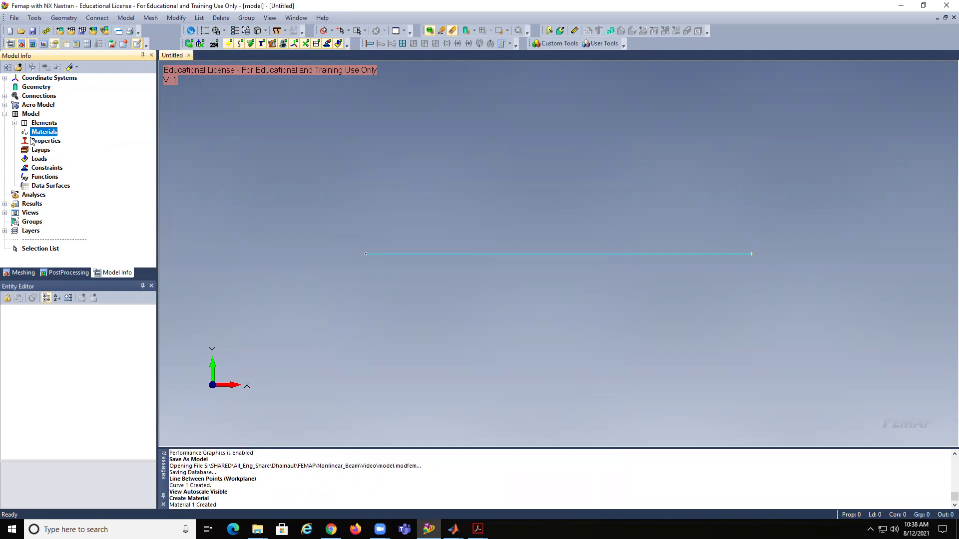
double_click(50, 133)
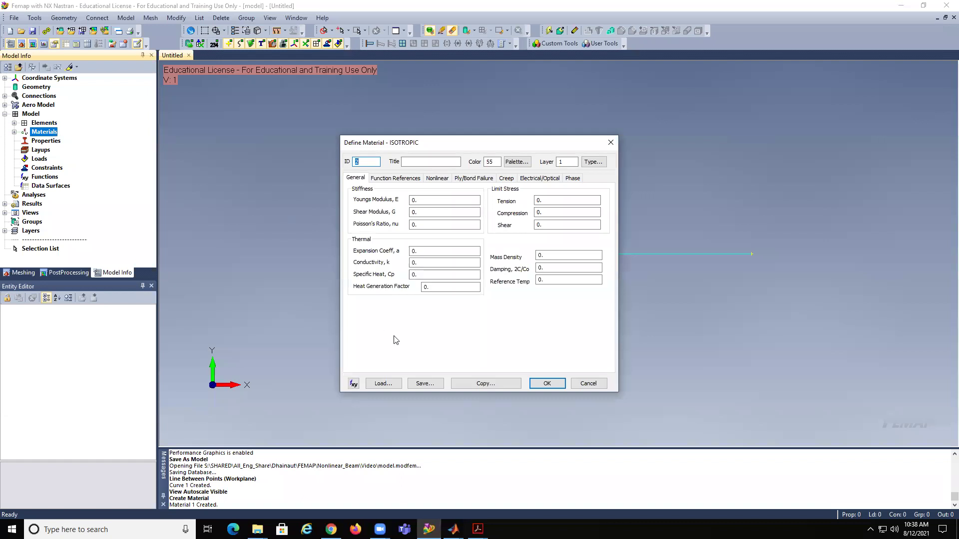
Start a new Property 1 using Material 1 and set its element type to Beam
left_click(591, 388)
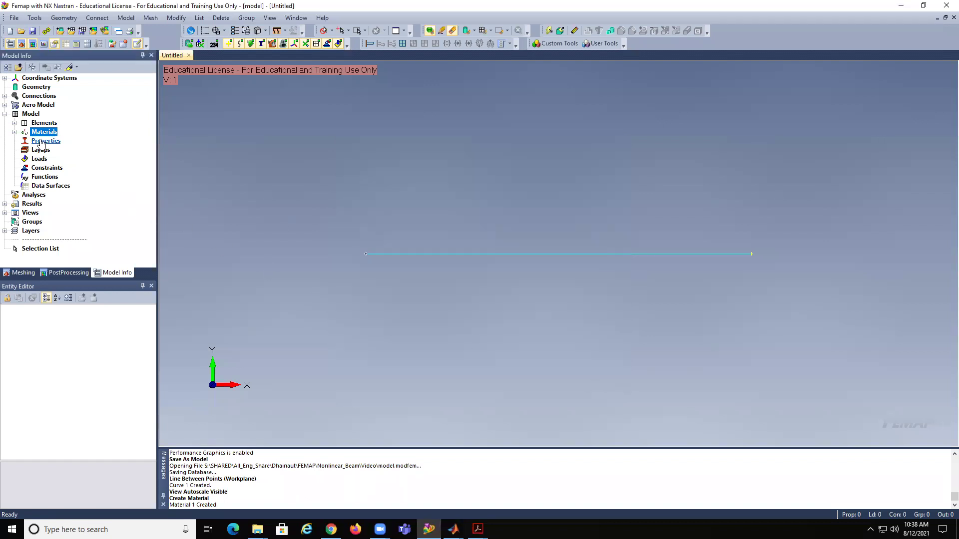
left_click(45, 142)
right_click(47, 146)
left_click(66, 146)
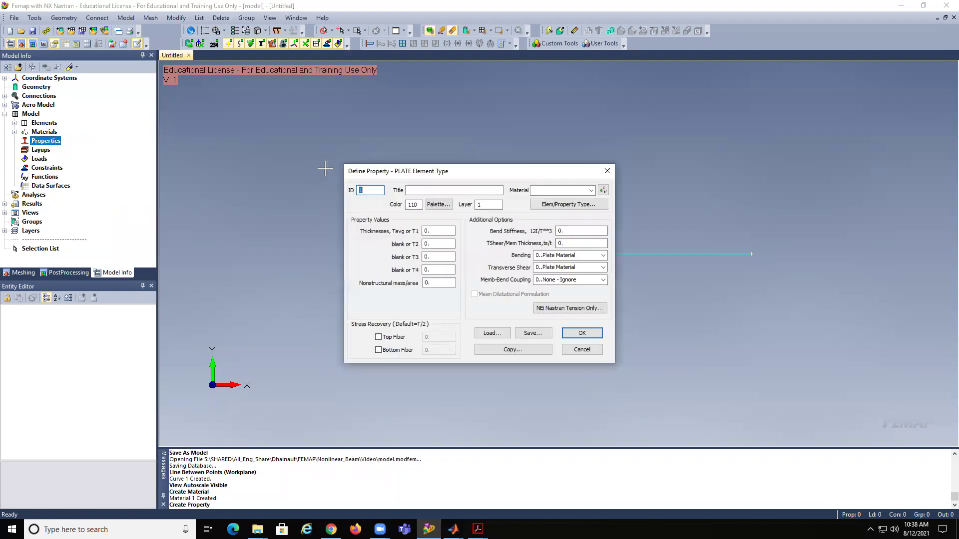
left_click(590, 191)
left_click(575, 200)
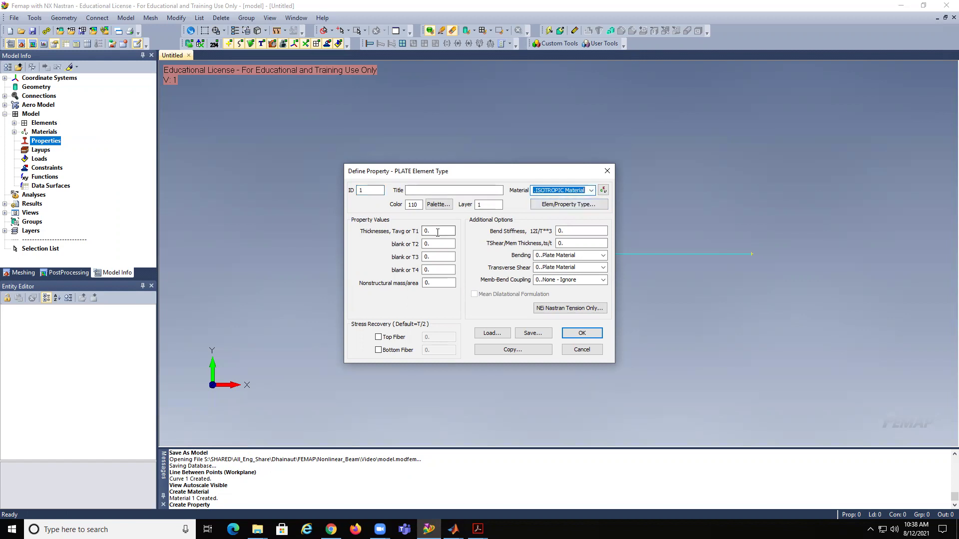
left_click(582, 205)
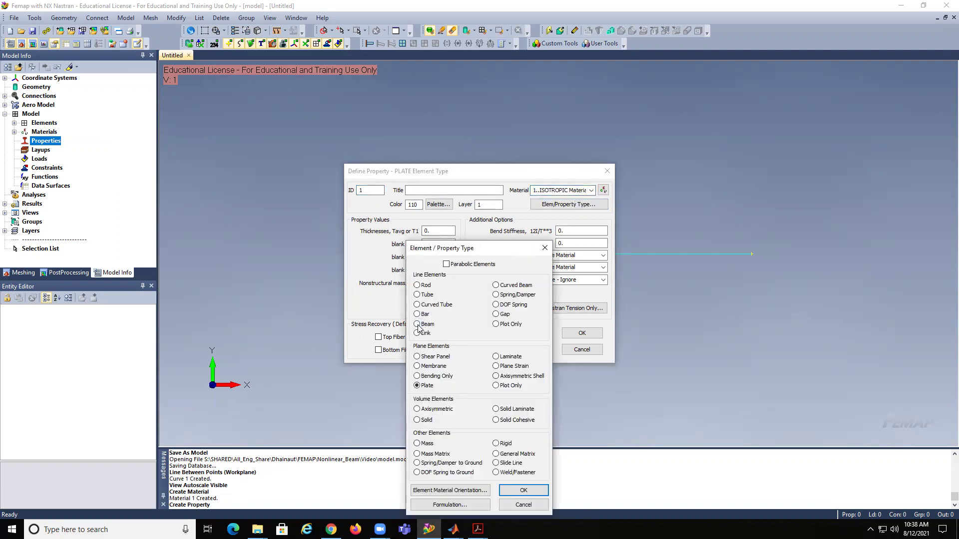
left_click(417, 325)
left_click(520, 490)
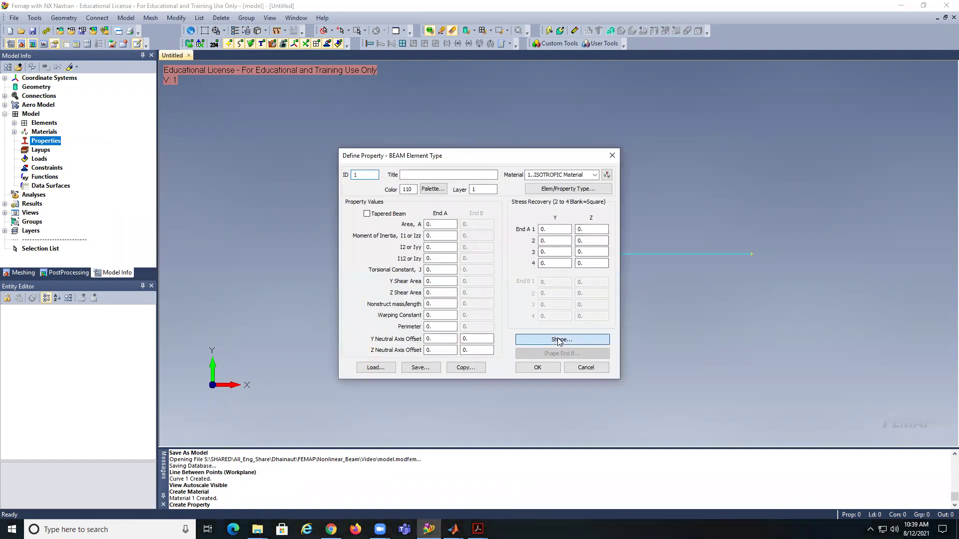
Give the beam a 1 × 1 Rectangular Bar cross-section and save Property 1
left_click(559, 339)
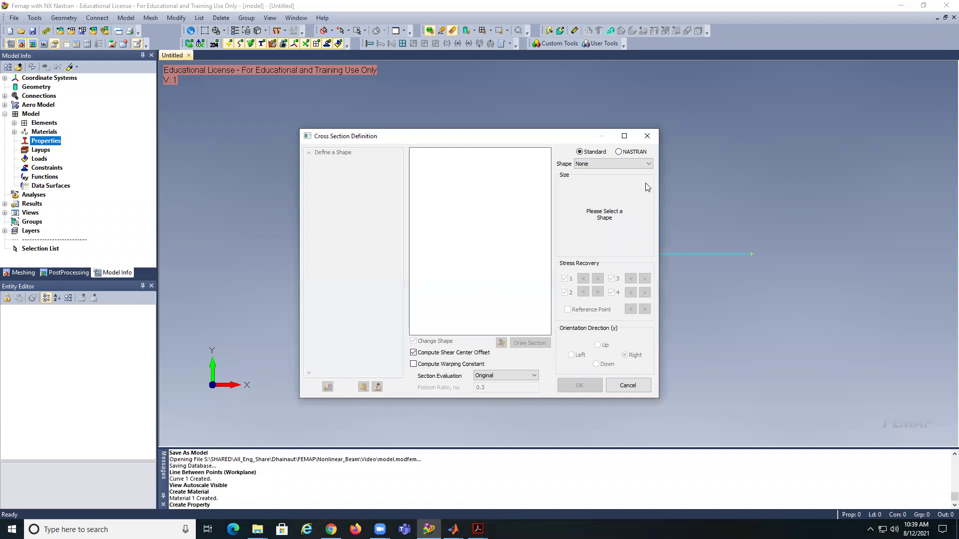
left_click(649, 164)
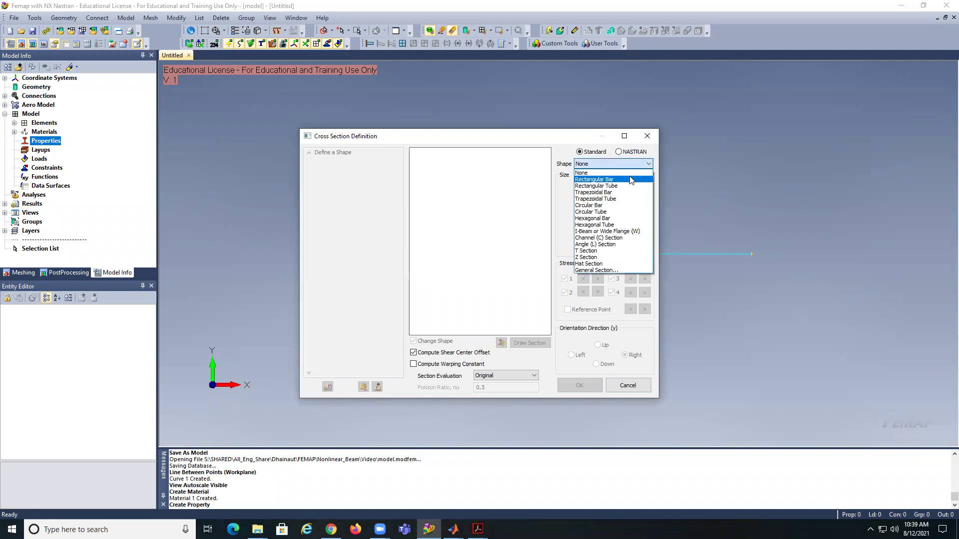
left_click(631, 180)
left_click(613, 189)
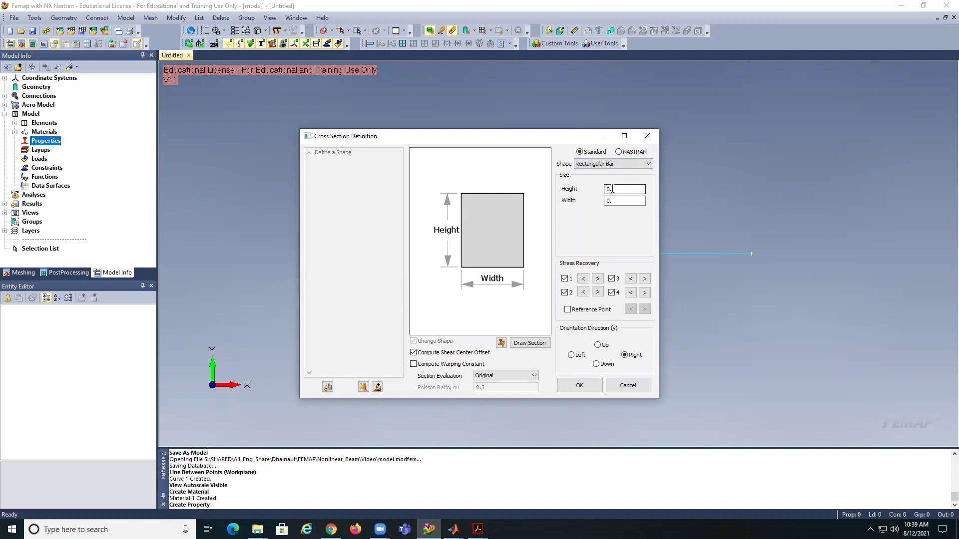
double_click(613, 191)
type("1")
left_click(611, 201)
double_click(611, 201)
type("1")
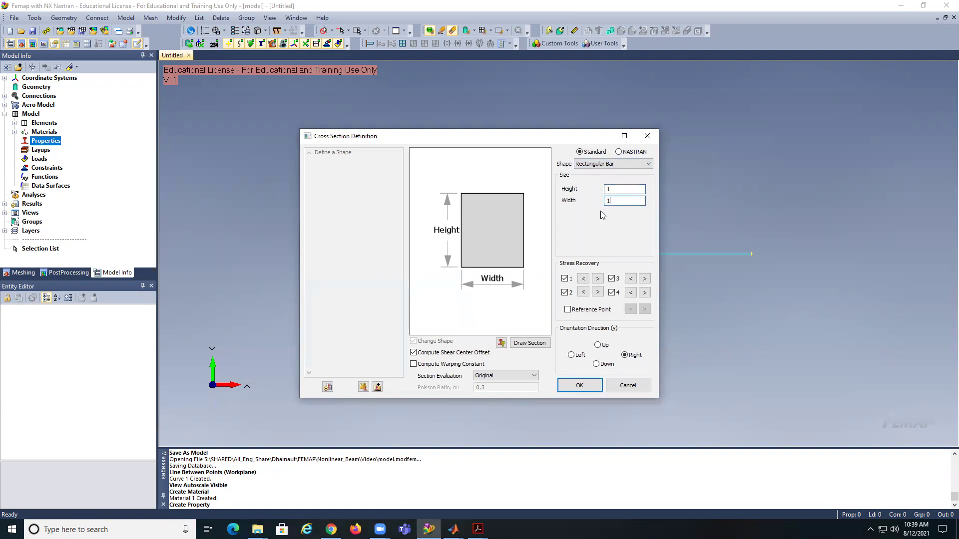
left_click(597, 345)
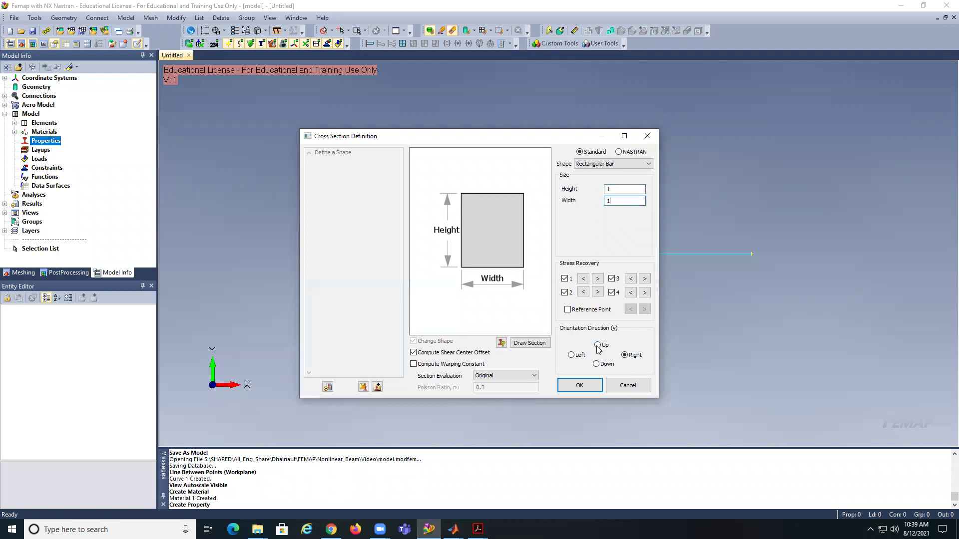
left_click(581, 386)
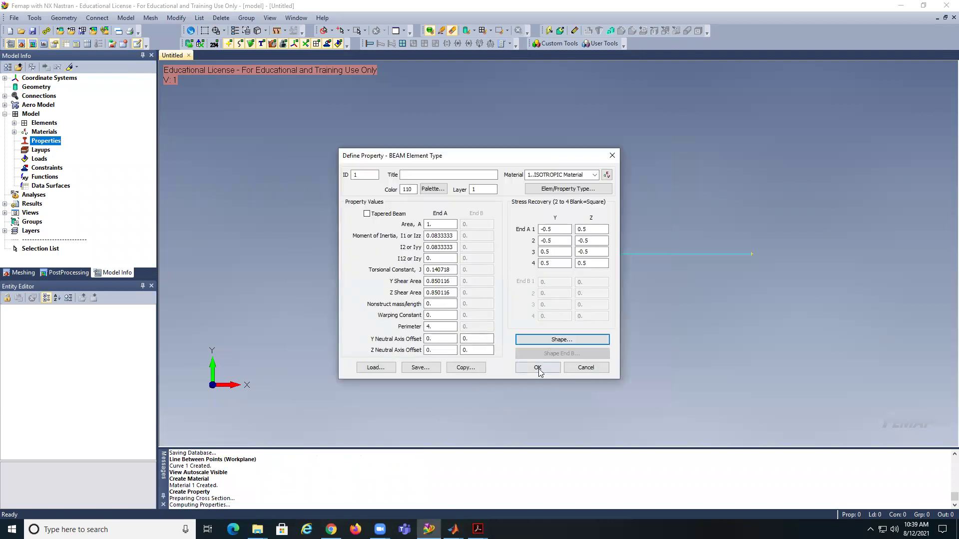
left_click(538, 368)
left_click(577, 371)
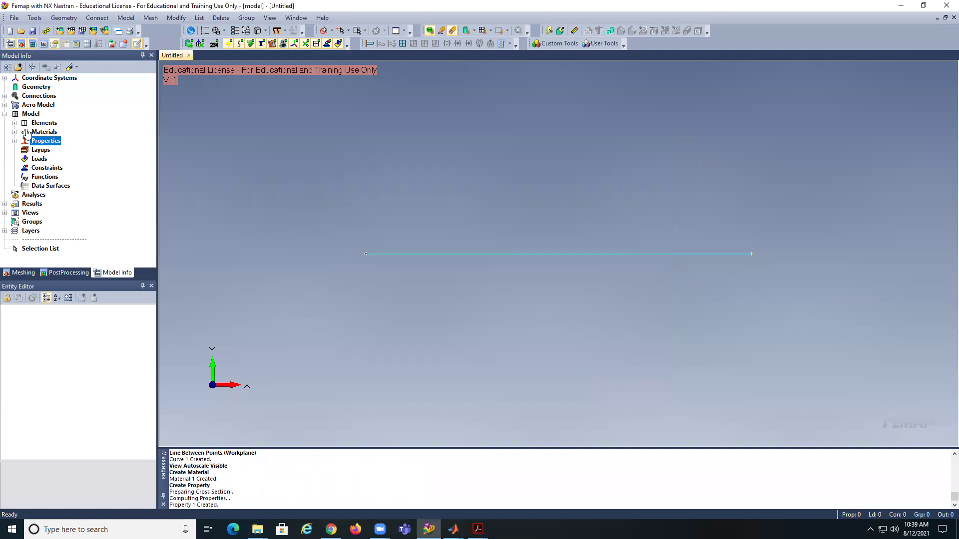
Set a mesh size of 60 elements along the beam curve
left_click(150, 18)
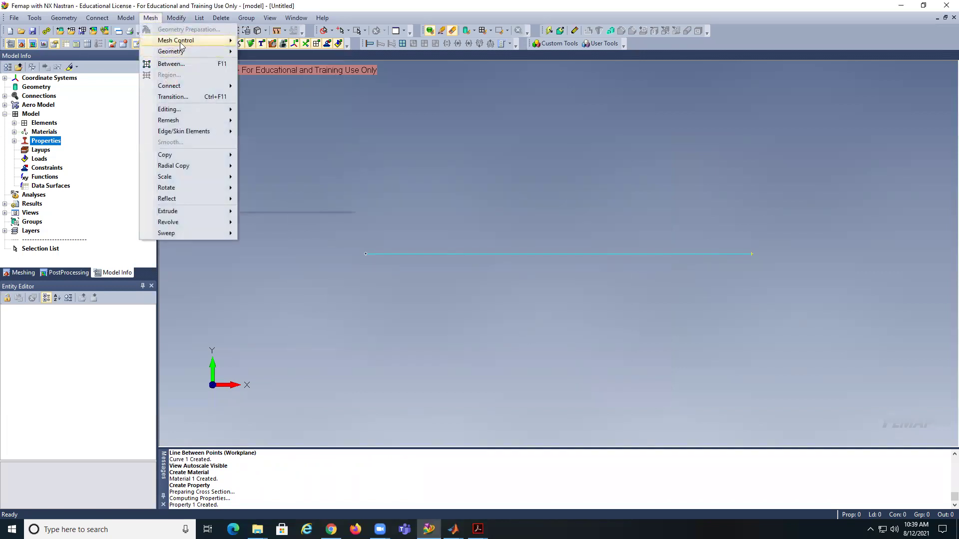
mouse_move(181, 43)
left_click(270, 64)
left_click(507, 249)
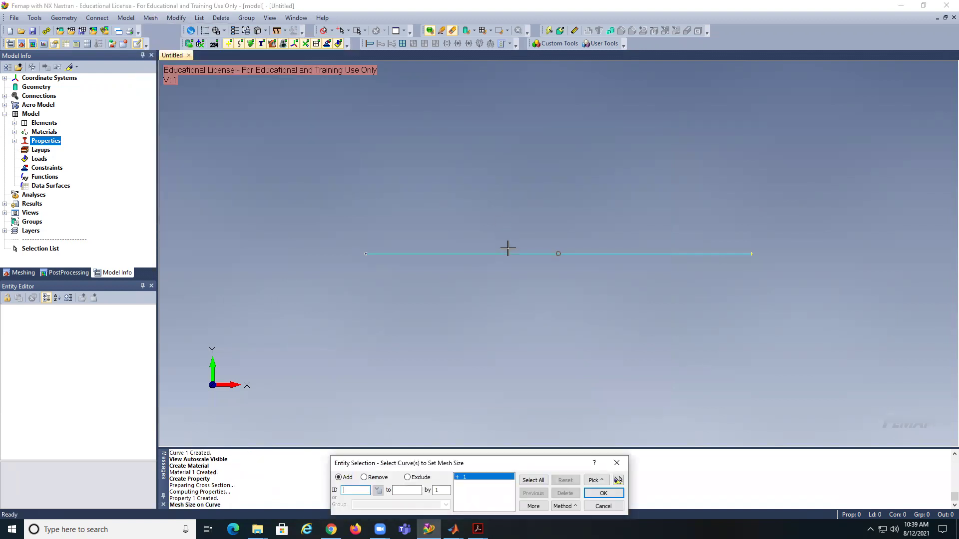
left_click(603, 493)
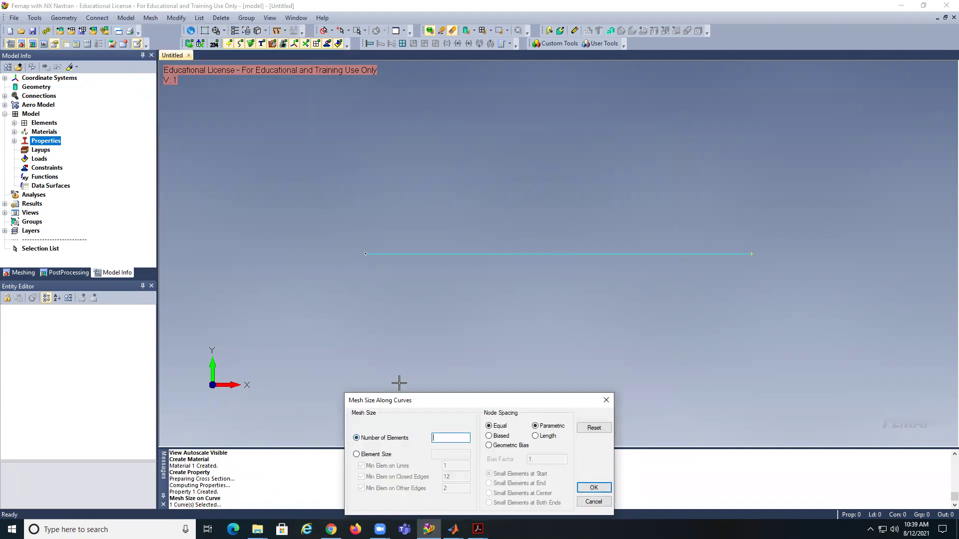
type("60")
left_click(594, 488)
left_click(603, 506)
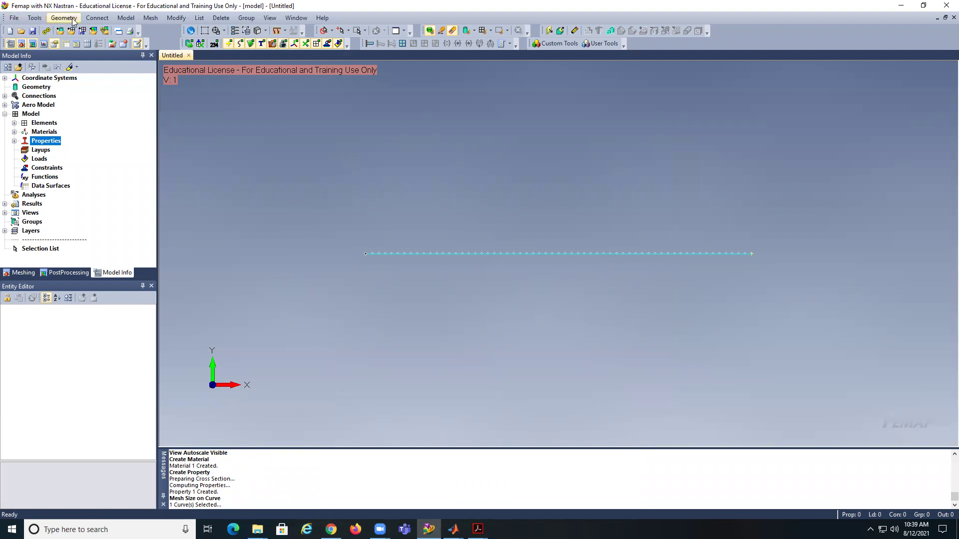
Mesh the curve with beam Property 1 using orientation vector (0,1,0)
left_click(124, 19)
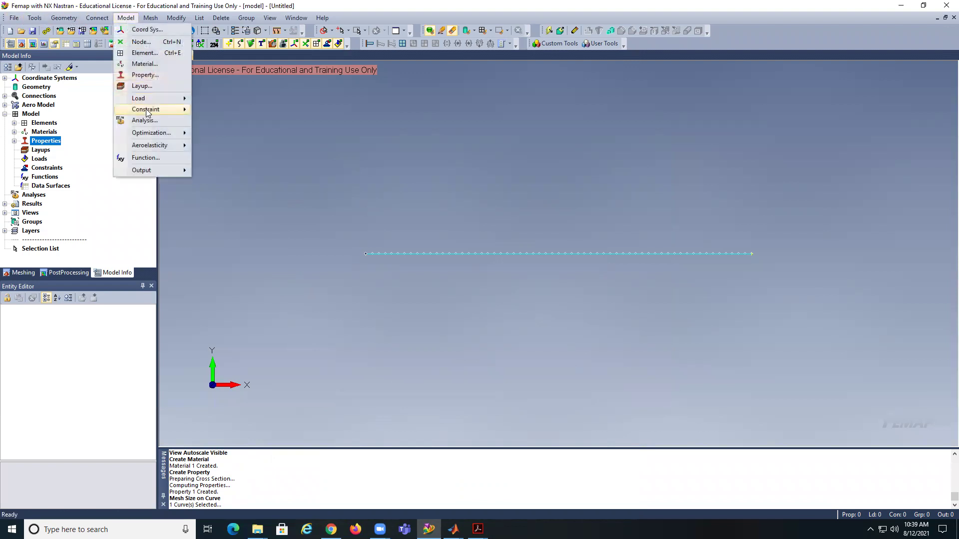
mouse_move(149, 109)
left_click(278, 86)
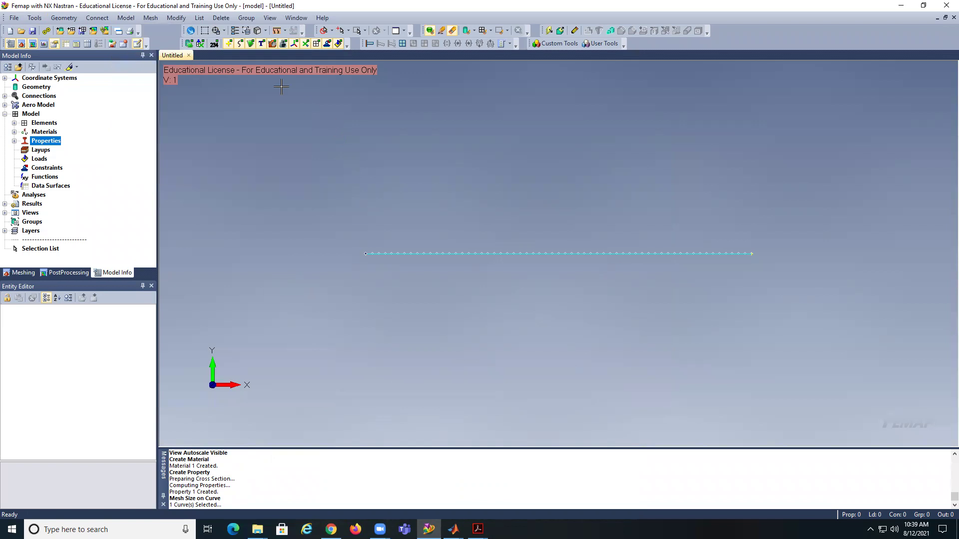
left_click(150, 18)
mouse_move(172, 52)
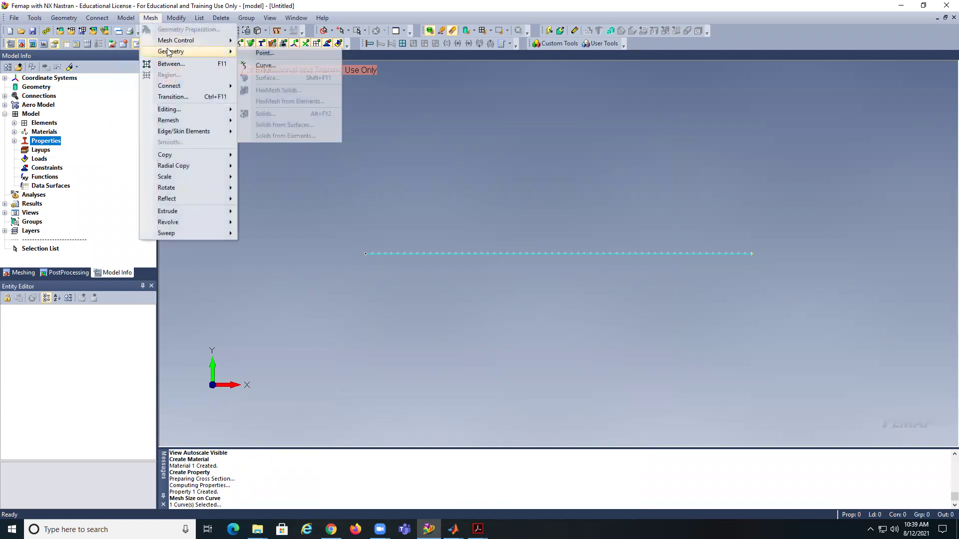
left_click(264, 66)
left_click(487, 252)
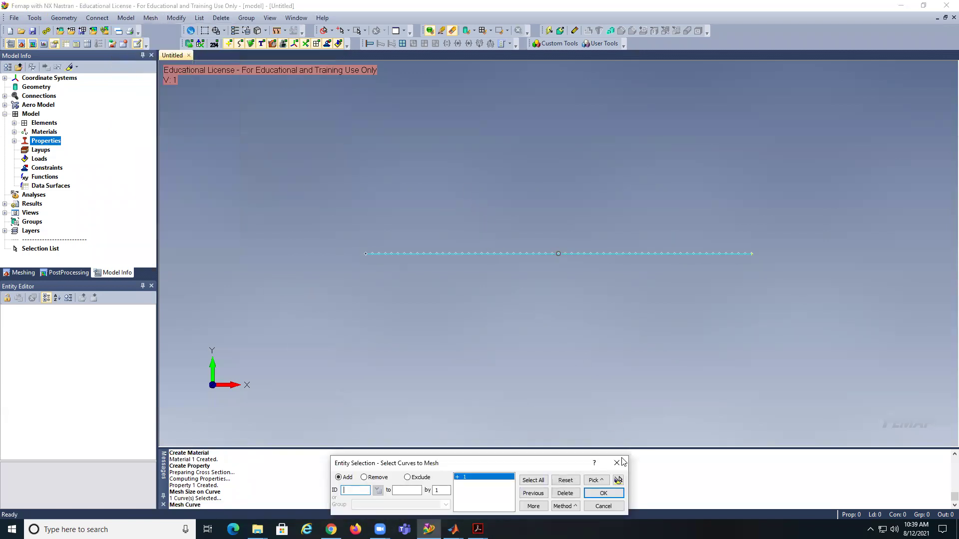
left_click(603, 494)
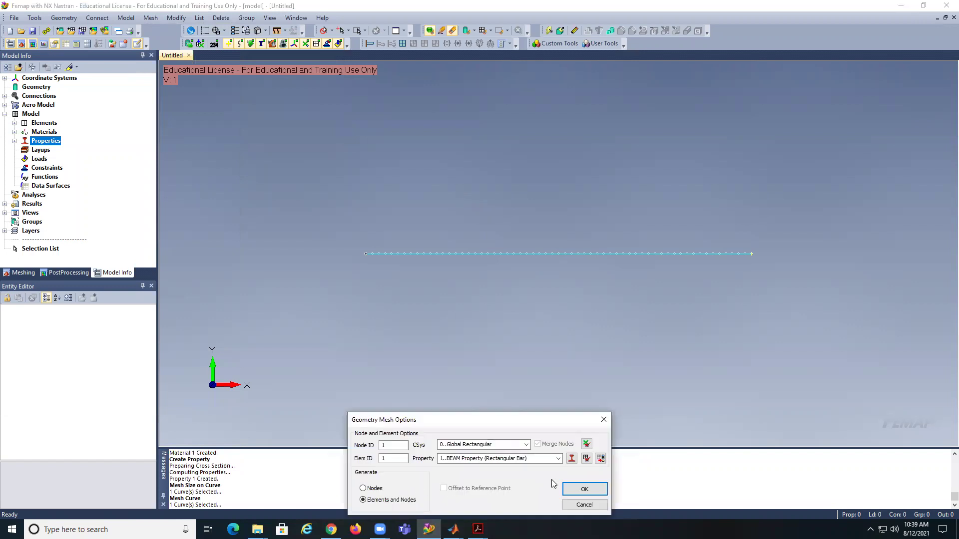
left_click(584, 490)
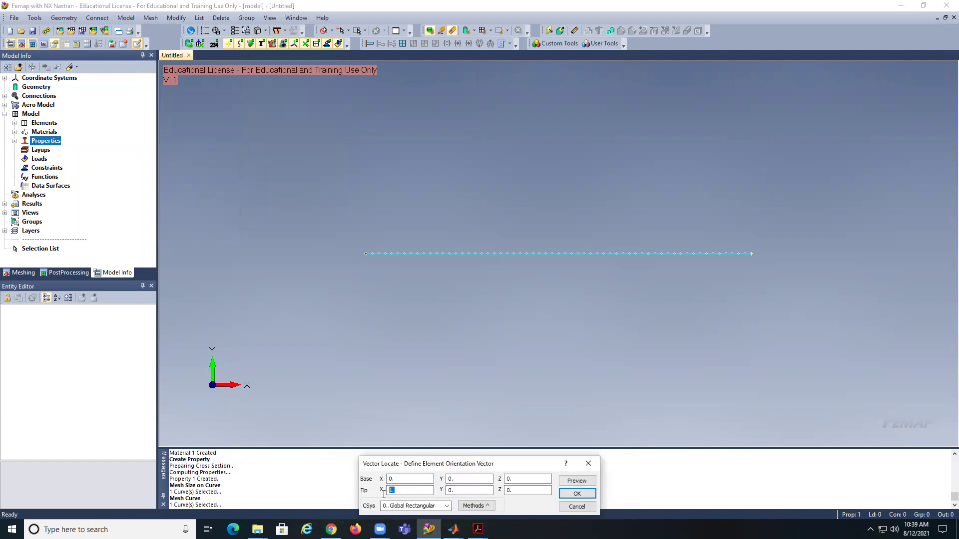
type("0")
left_click(449, 492)
type("1")
left_click(577, 494)
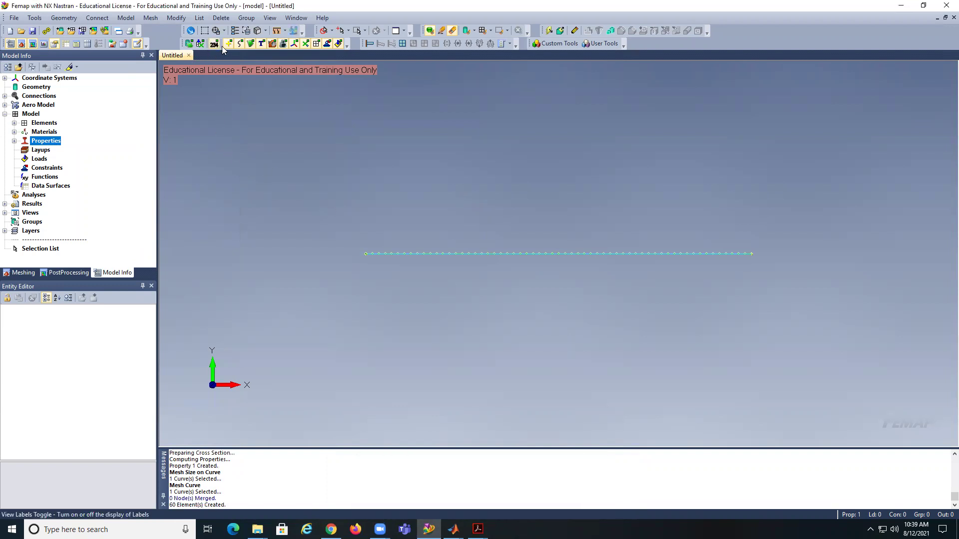
Fix the left-end node at the origin in all six DOFs in new constraint set 1
left_click(126, 18)
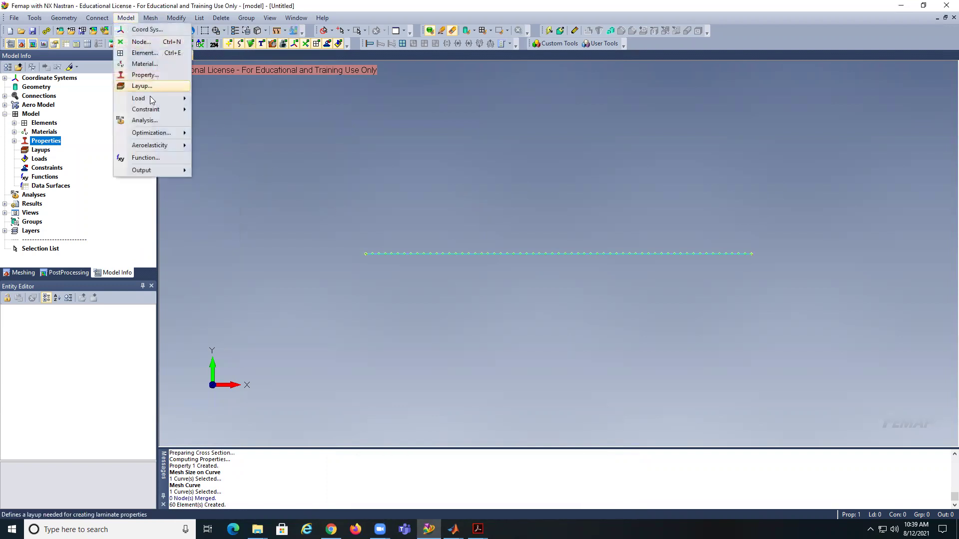
mouse_move(150, 110)
left_click(214, 123)
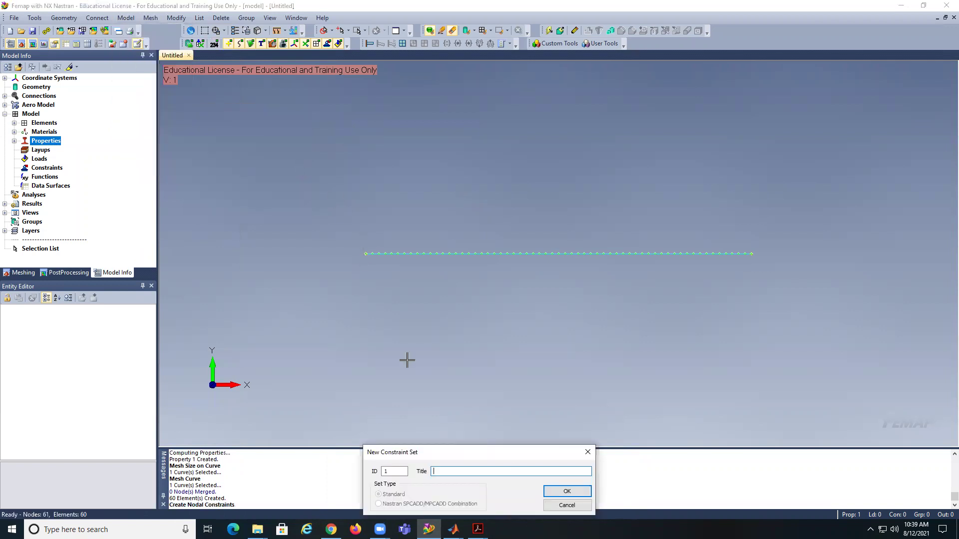
left_click(560, 490)
left_click(359, 277)
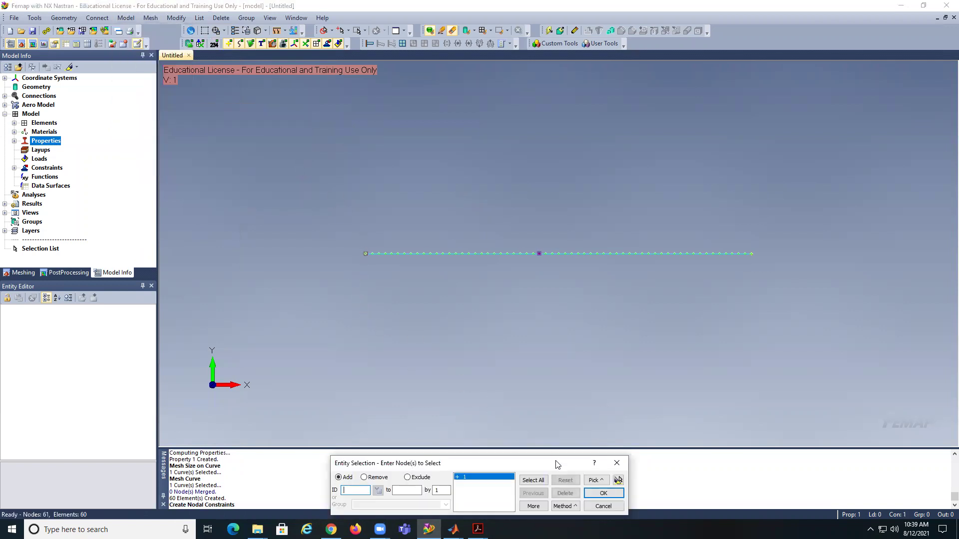
left_click(597, 493)
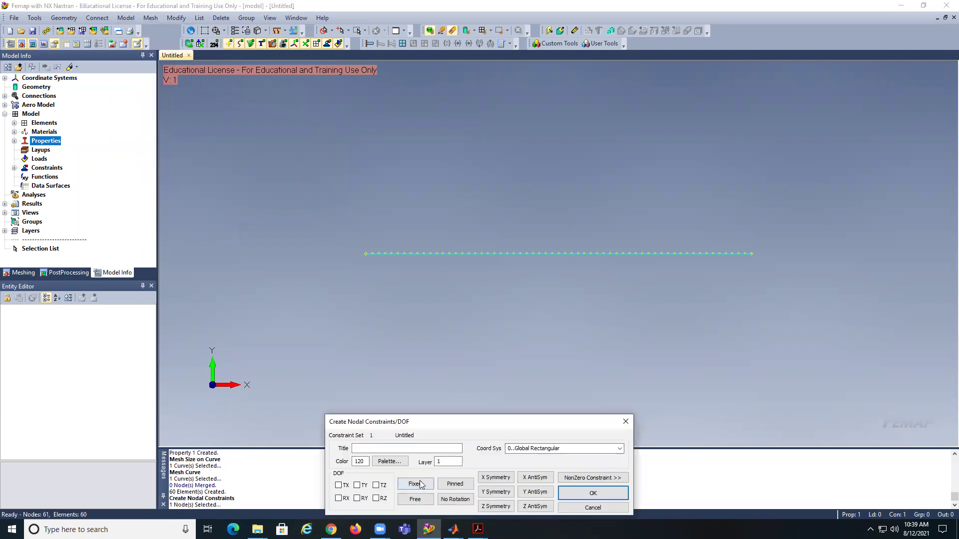
left_click(417, 484)
left_click(577, 493)
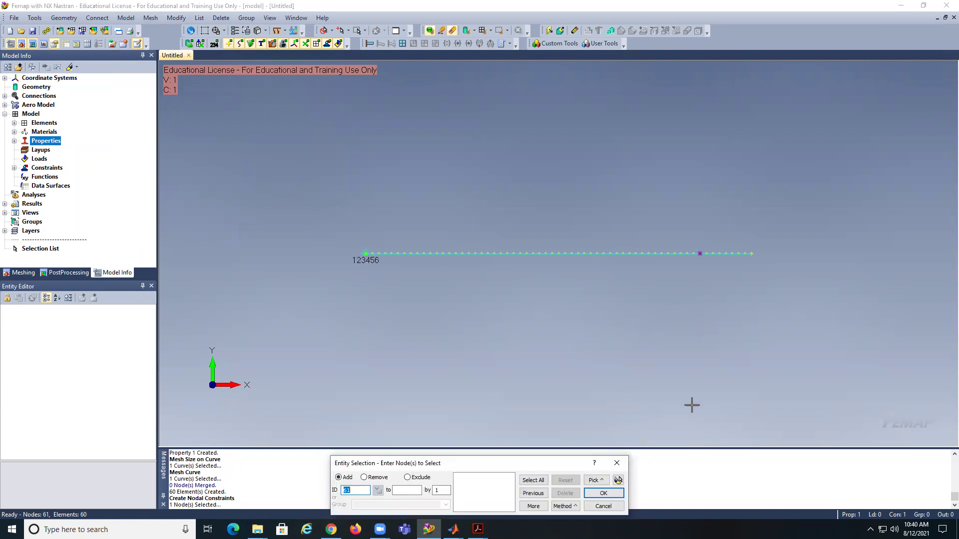
left_click(603, 506)
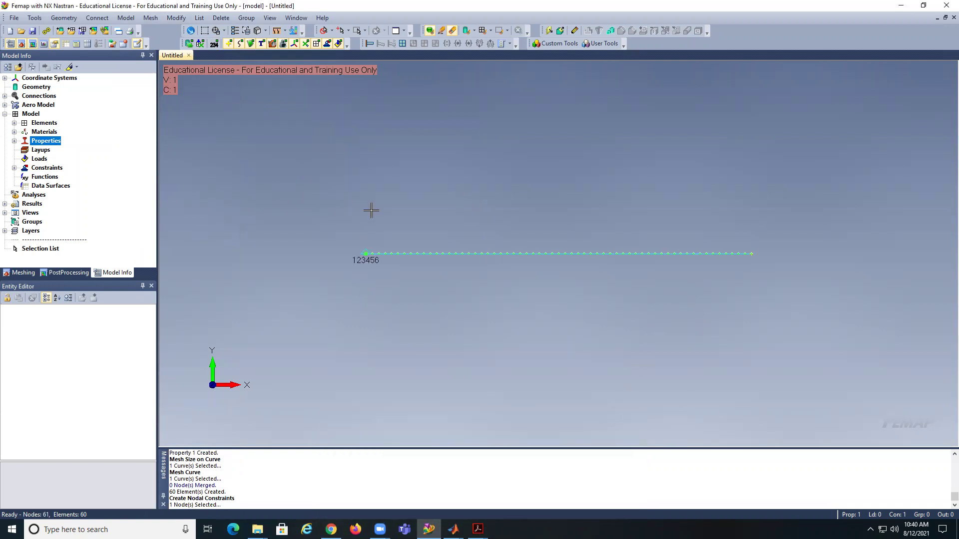
Apply a nodal force FY = 20000 to right-end node 61 in new load set 1
left_click(137, 20)
mouse_move(189, 100)
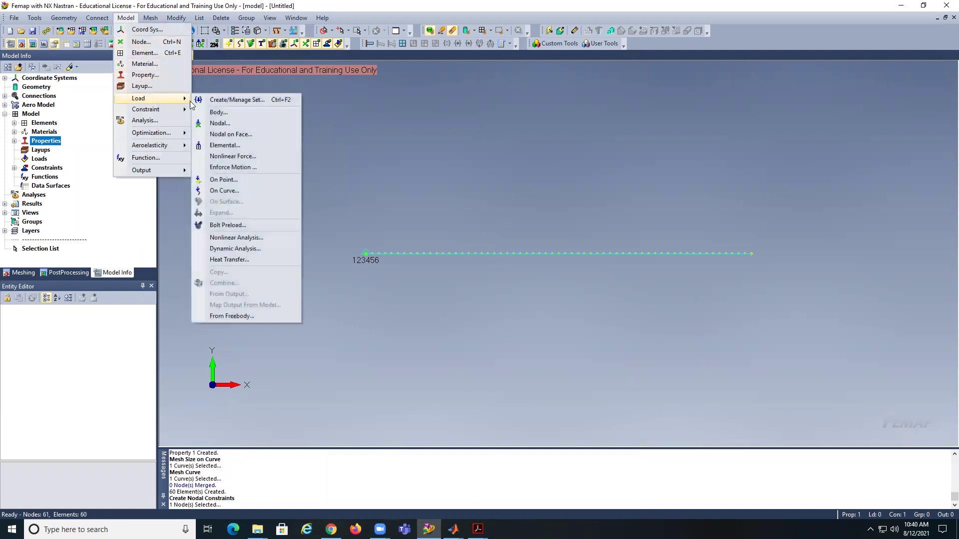
left_click(222, 123)
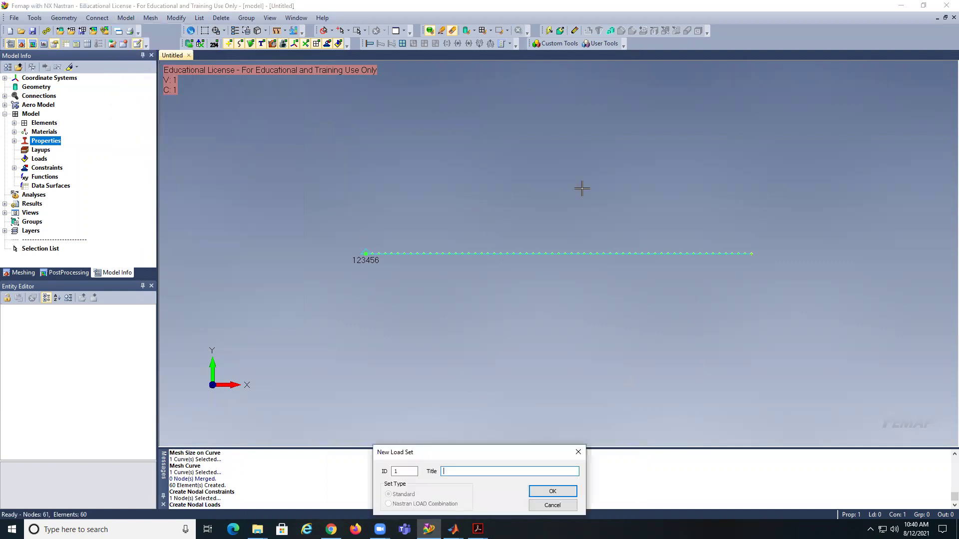
left_click(552, 493)
left_click(754, 255)
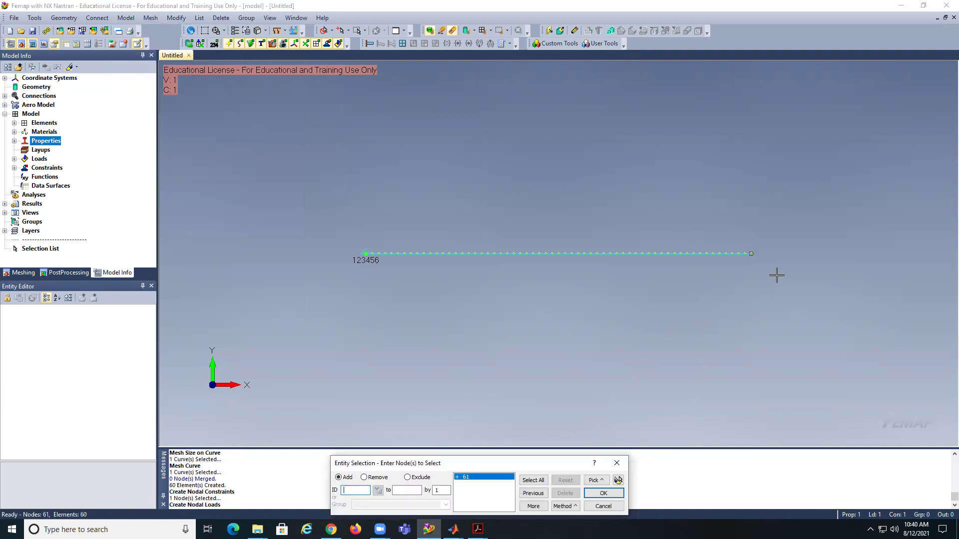
left_click(602, 492)
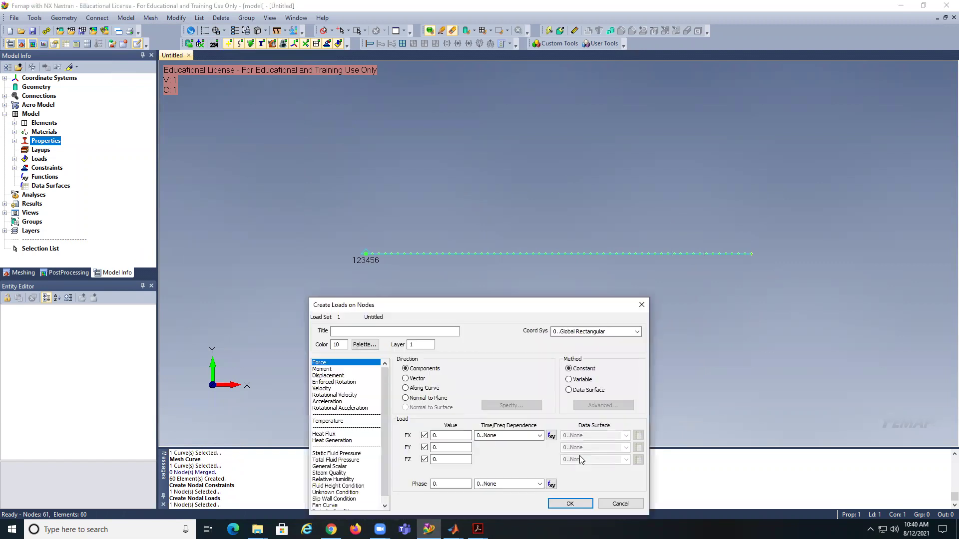
left_click(432, 447)
left_click(570, 506)
left_click(602, 497)
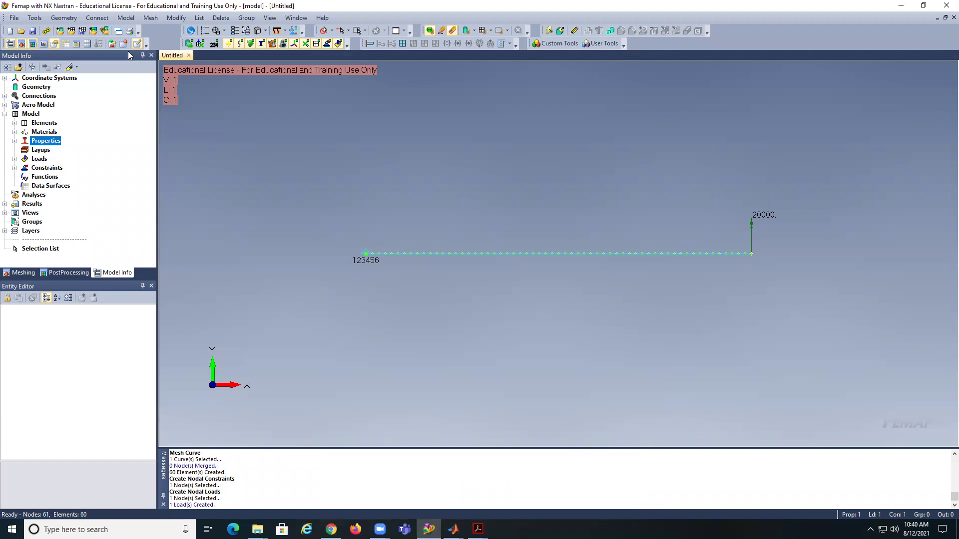
Set the load set's nonlinear solution to Static with 20 increments and all intermediate output
left_click(126, 18)
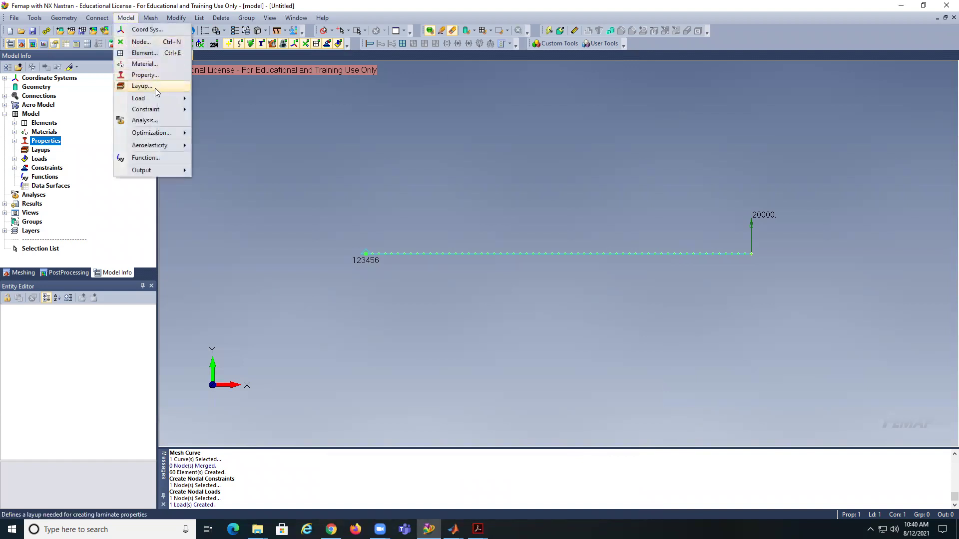
mouse_move(154, 97)
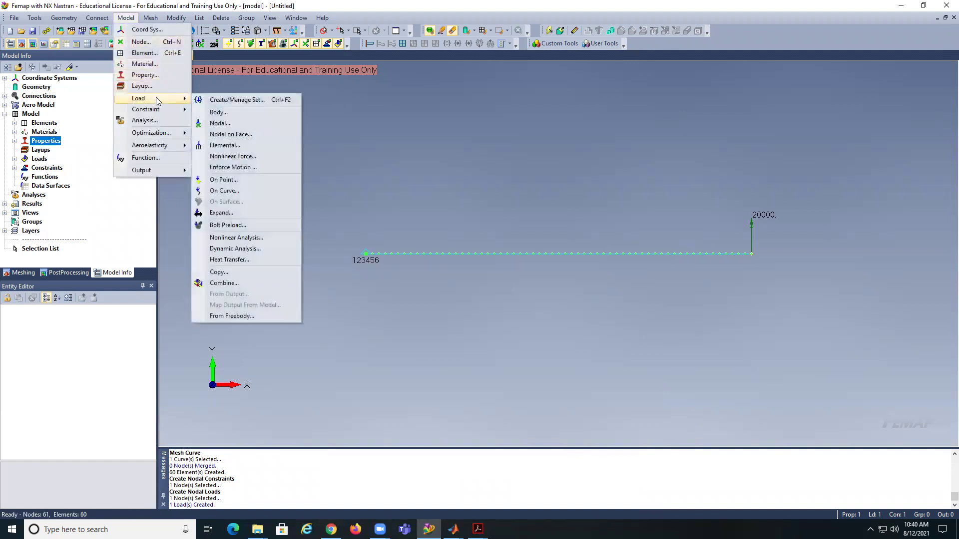
left_click(235, 238)
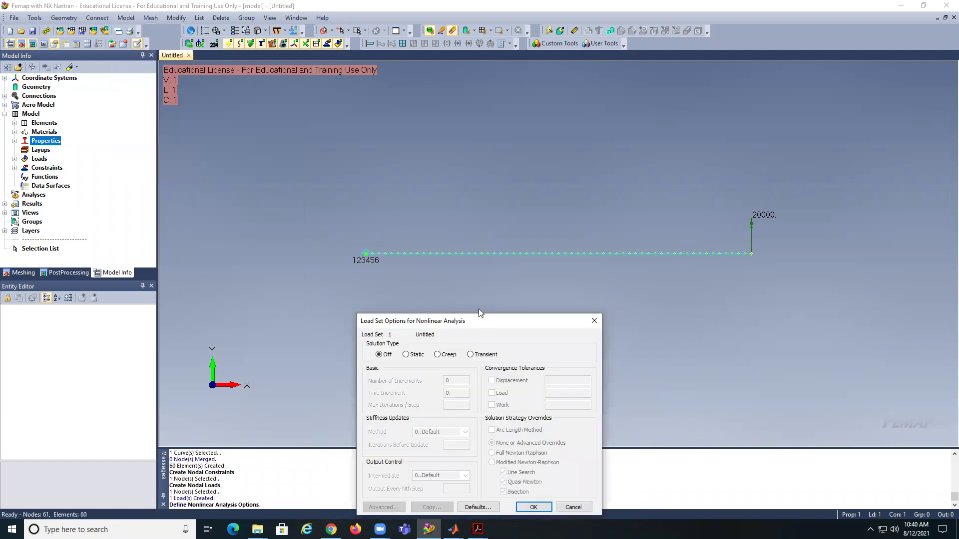
left_click_drag(479, 320, 221, 90)
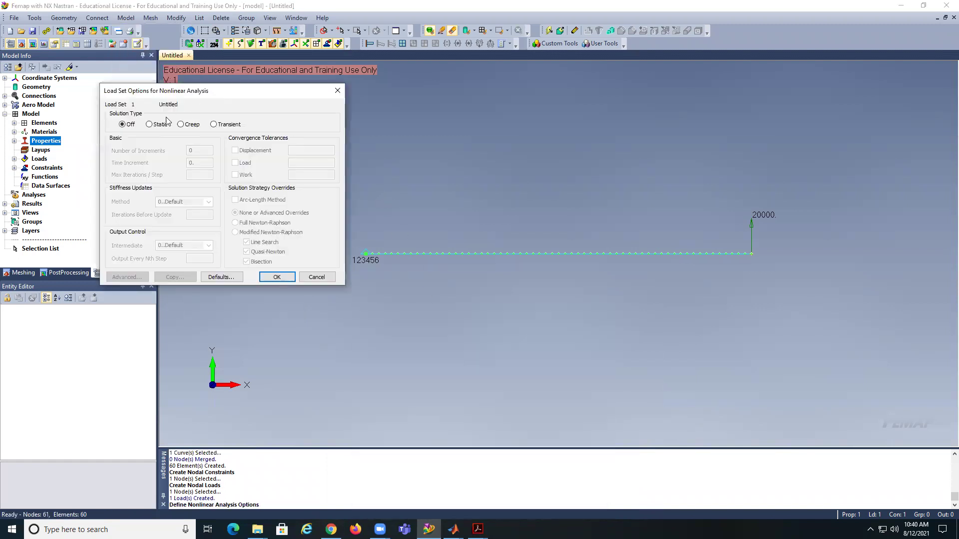
left_click(149, 125)
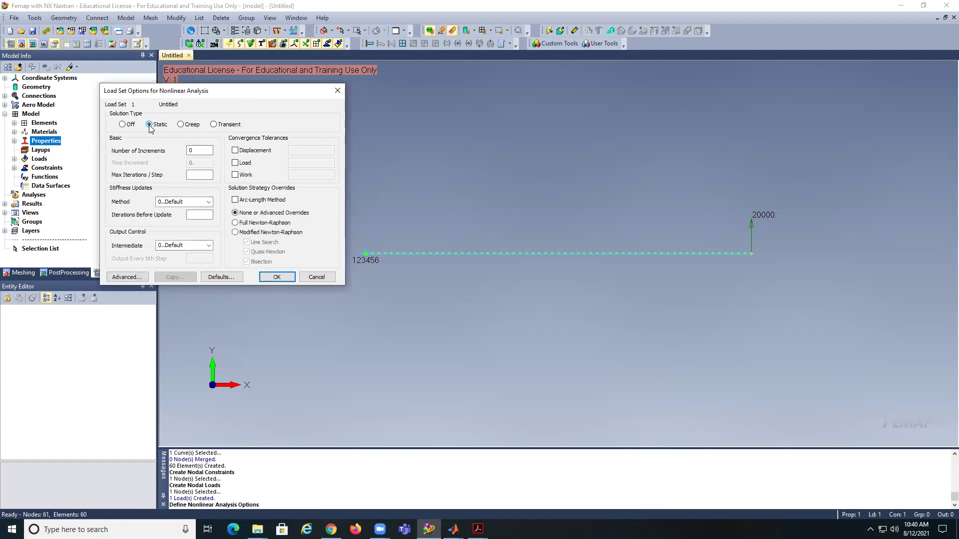
left_click(195, 151)
double_click(189, 151)
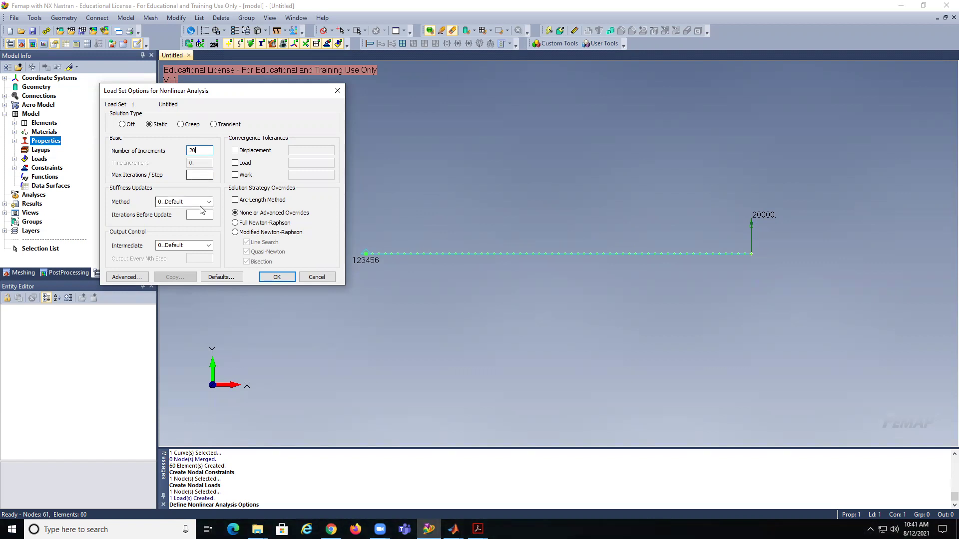
left_click(209, 245)
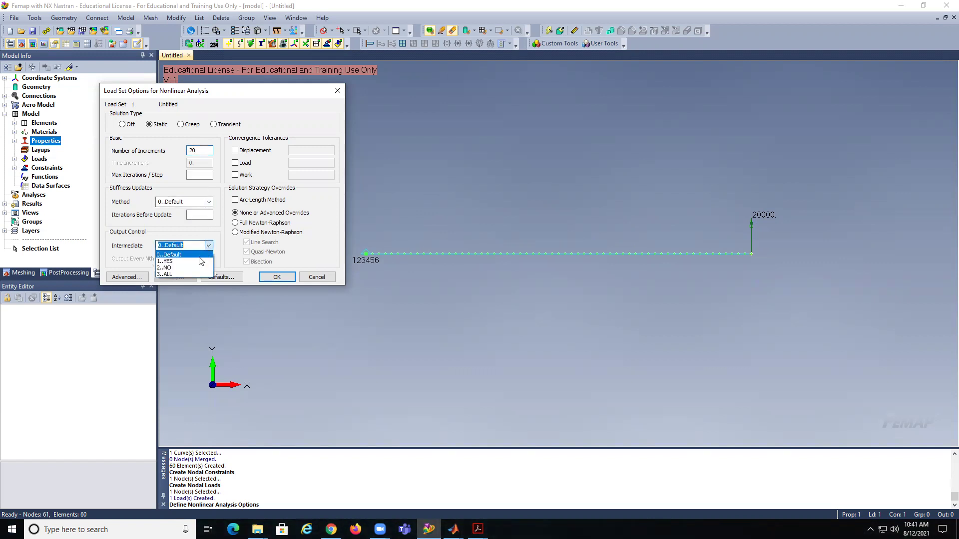
left_click(191, 273)
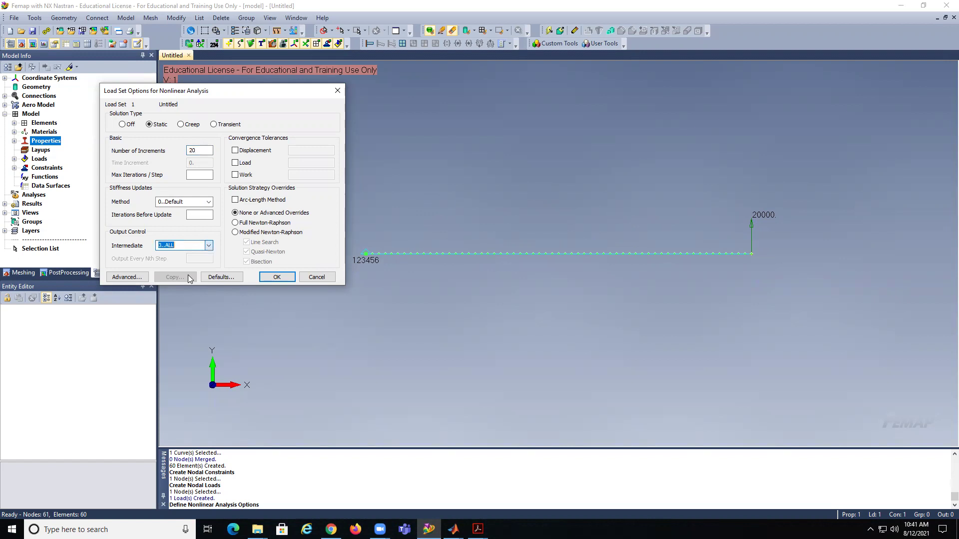
Enable displacement tolerance 0.001 and work tolerance 1e-7, and confirm the options
left_click(235, 150)
left_click(295, 149)
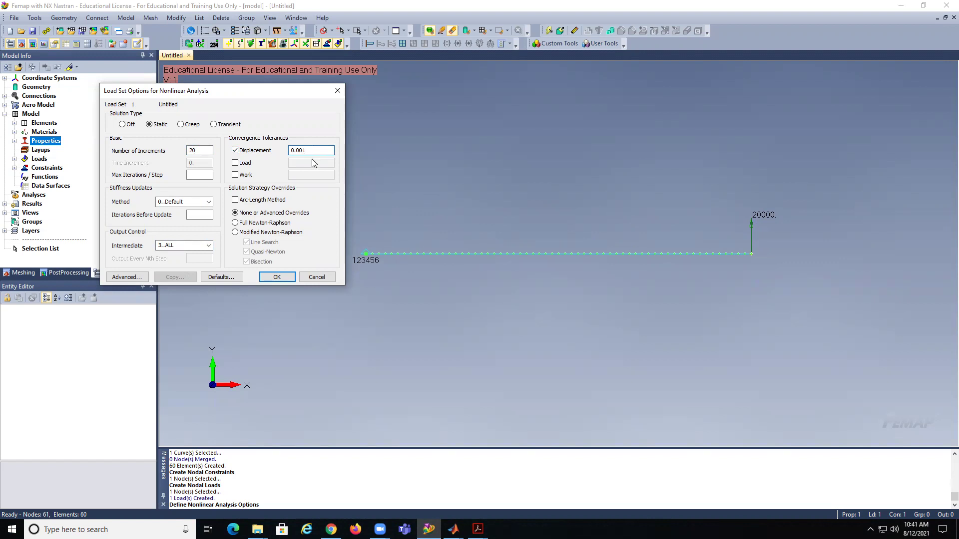
left_click(239, 175)
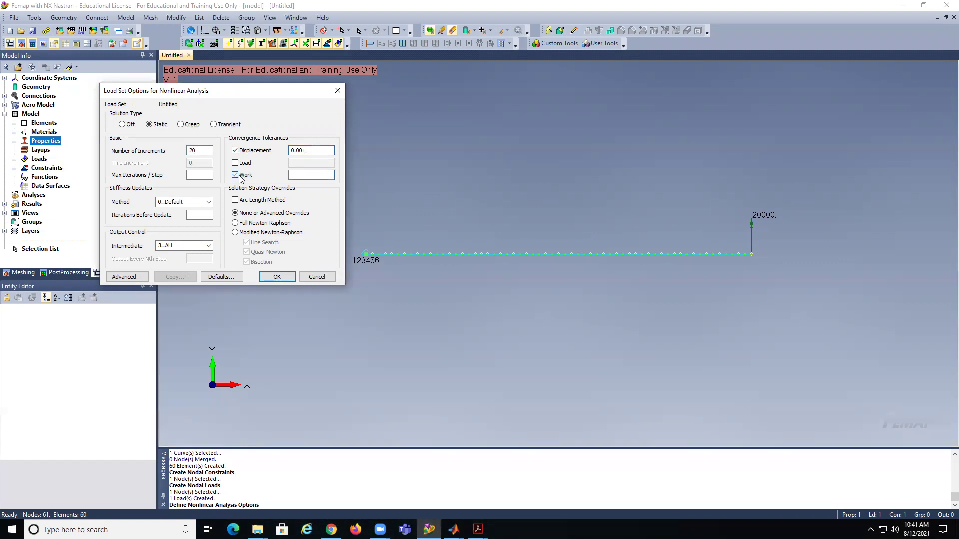
left_click(297, 174)
type("1e-7")
left_click(277, 278)
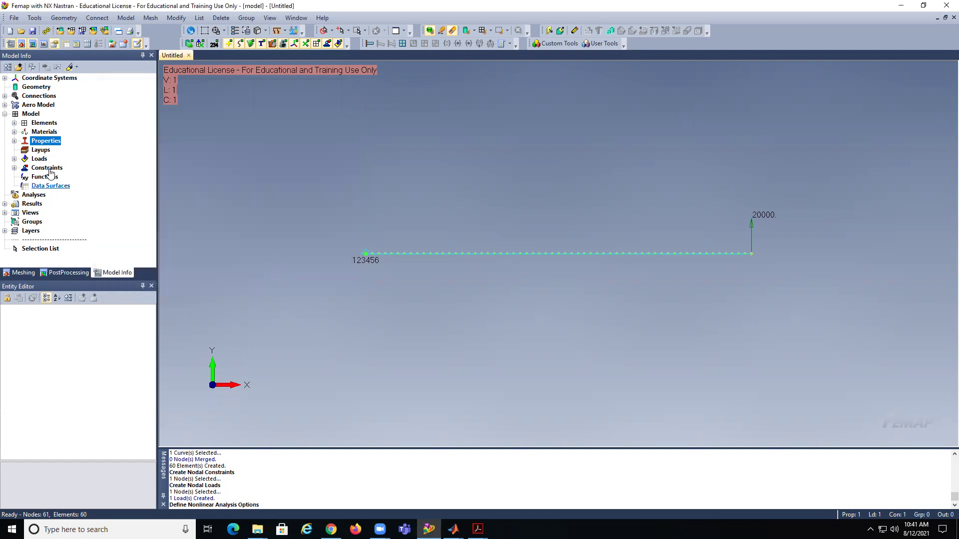
Create a new NX Nastran Nonlinear Static analysis set in the Analysis Set Manager
left_click(34, 195)
right_click(34, 195)
left_click(71, 204)
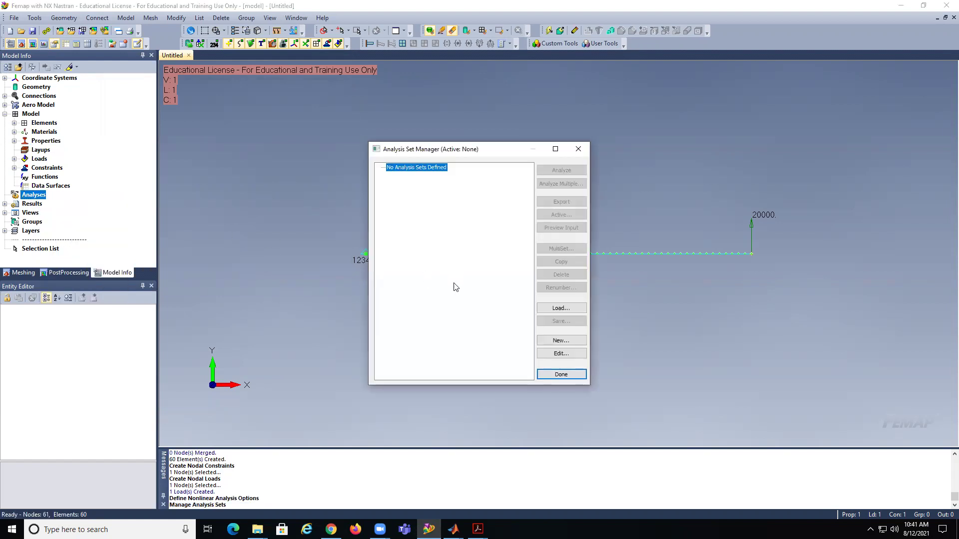
left_click(558, 341)
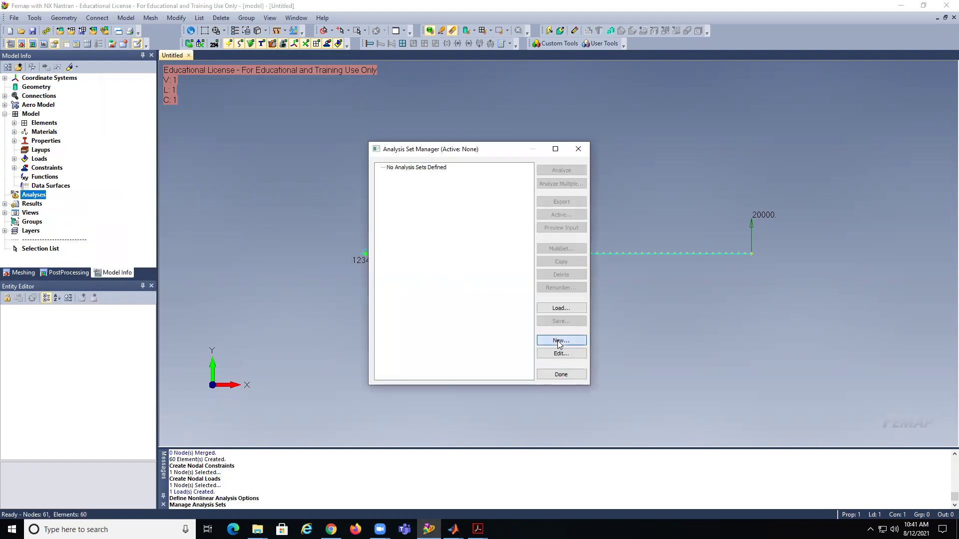
left_click(559, 341)
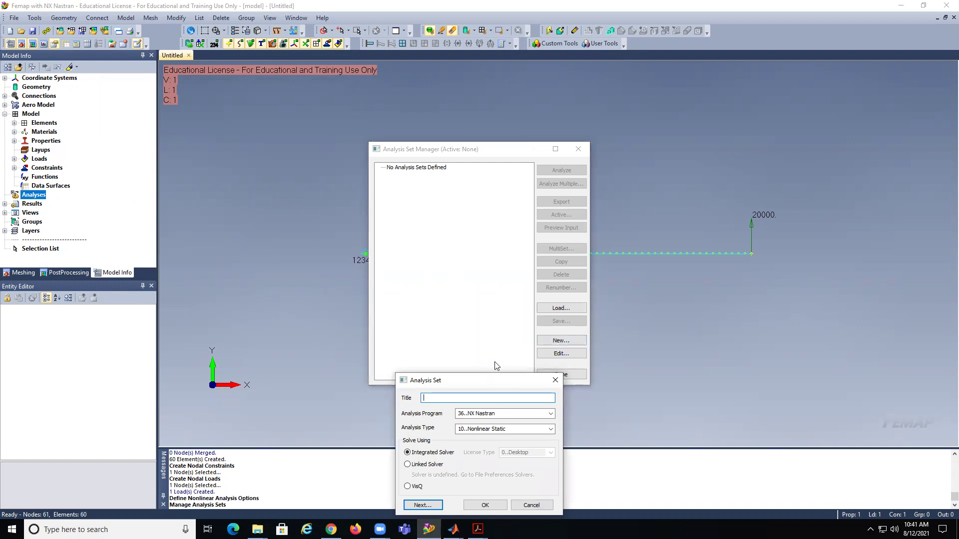
left_click_drag(503, 383, 304, 142)
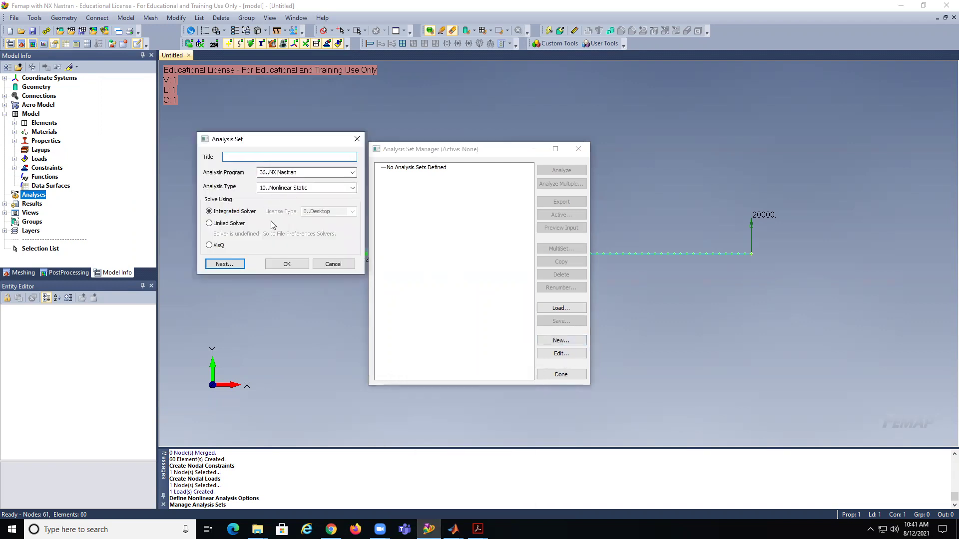
left_click(222, 265)
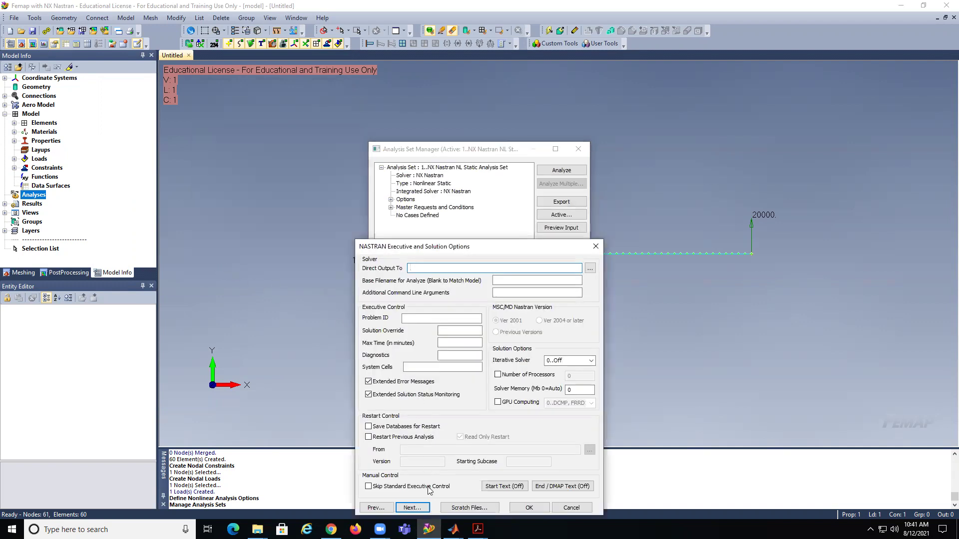
Step through the setup pages, enable Use Load Set Options, and run the analysis
left_click(414, 508)
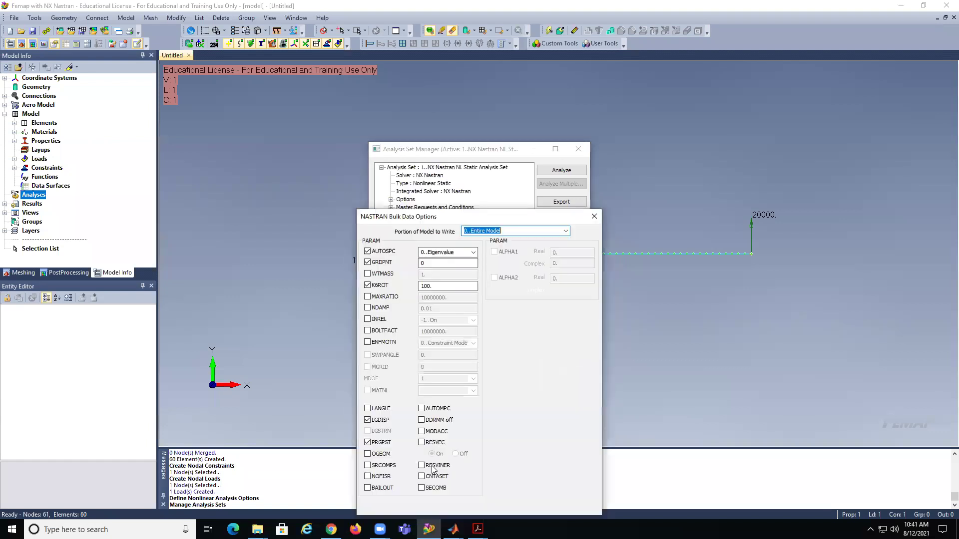
left_click(421, 505)
left_click(430, 504)
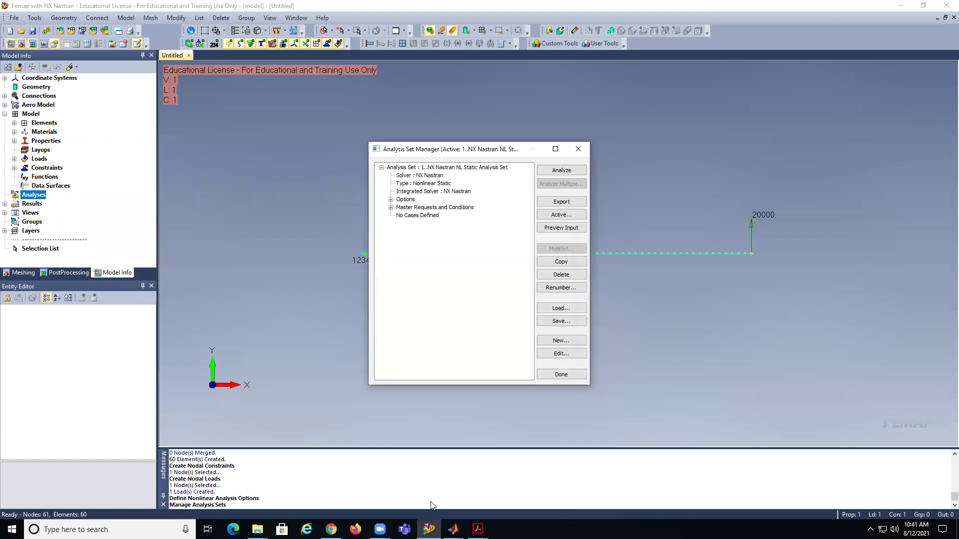
left_click(432, 505)
left_click(433, 506)
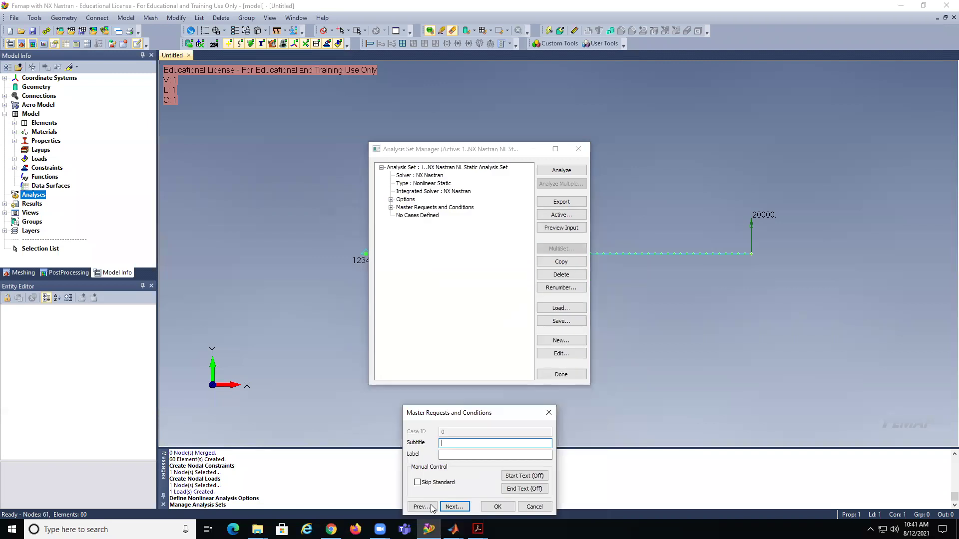
left_click(446, 506)
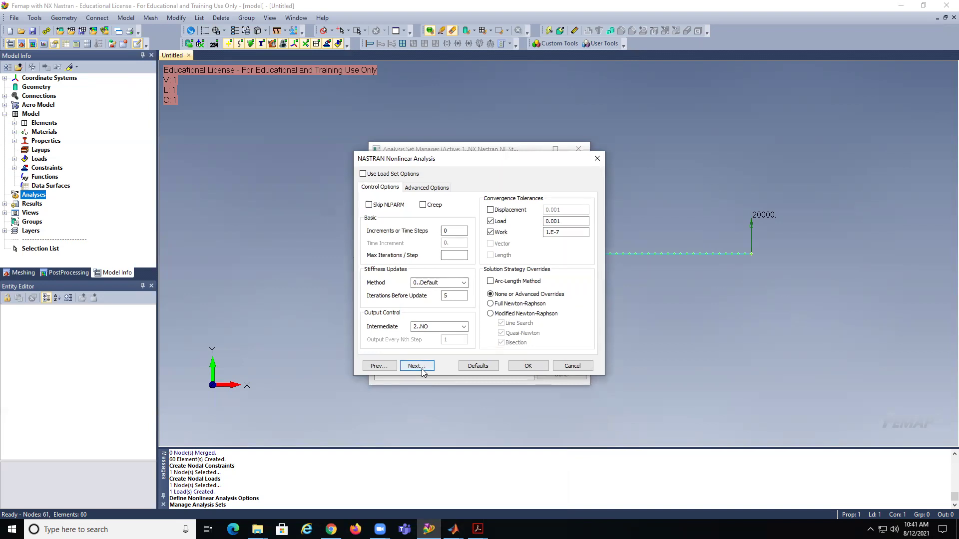
left_click(363, 175)
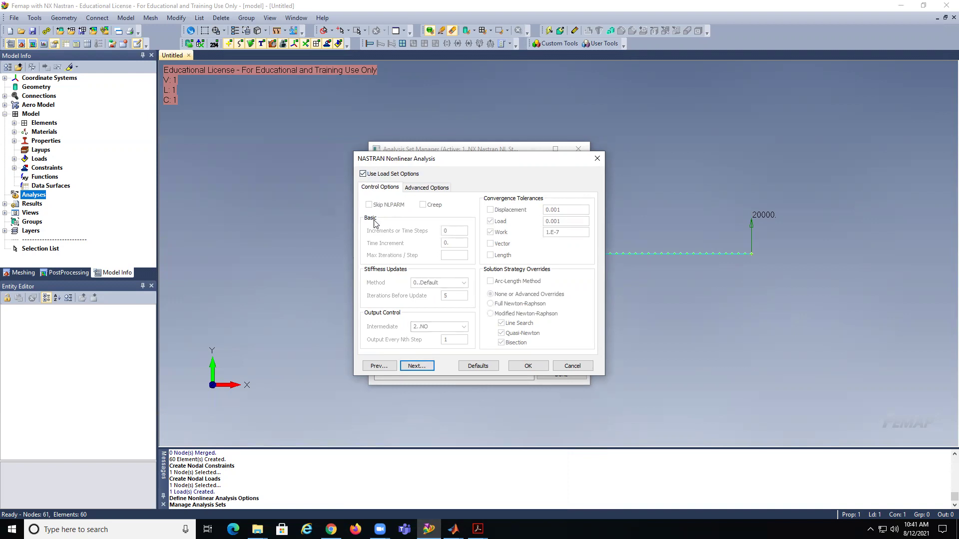
left_click(530, 366)
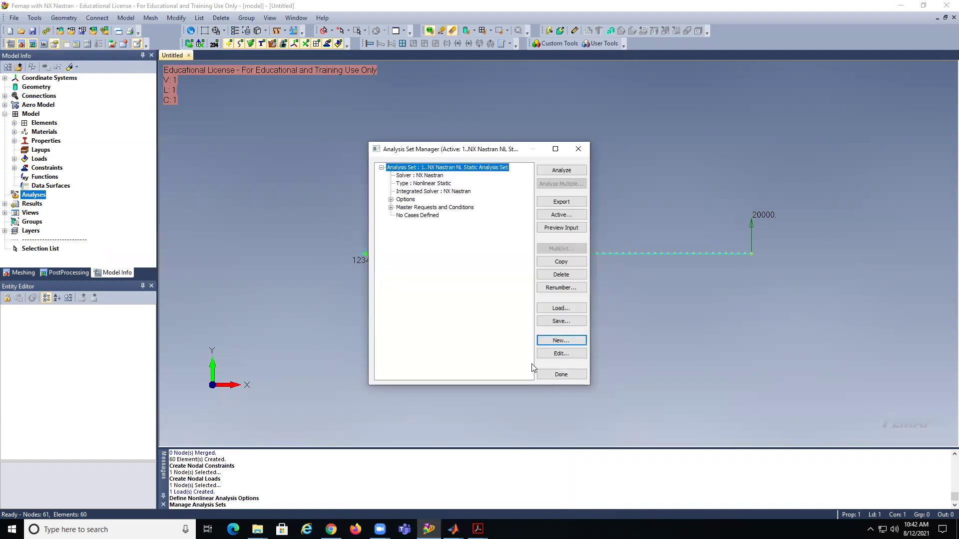
left_click(561, 171)
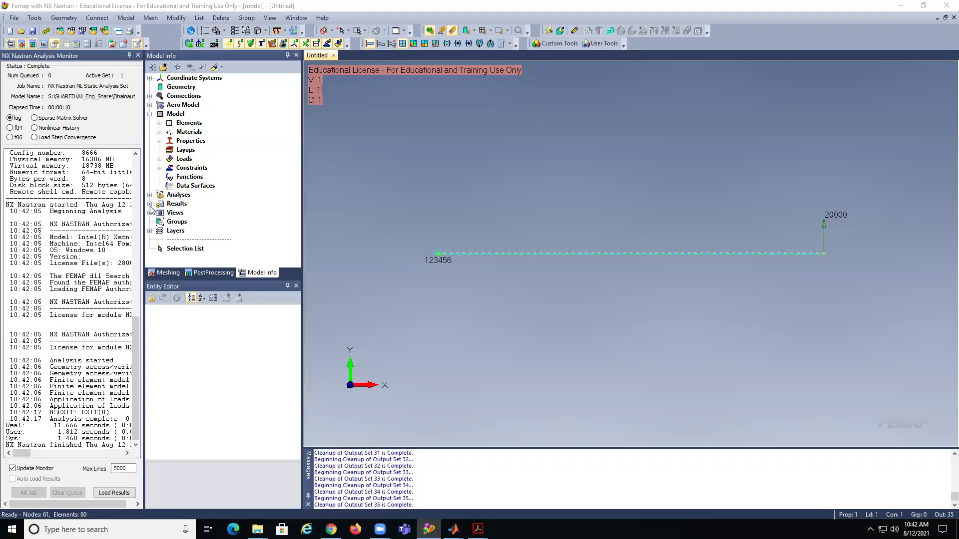
Expand Results > All Results to show output sets from Case 1 Time 0.003125, and close the monitor
left_click(150, 204)
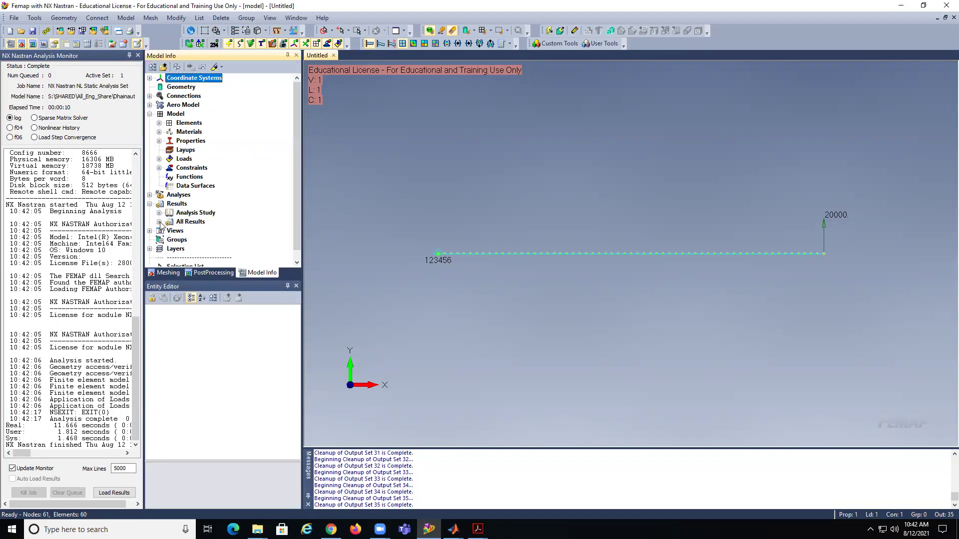
left_click(159, 222)
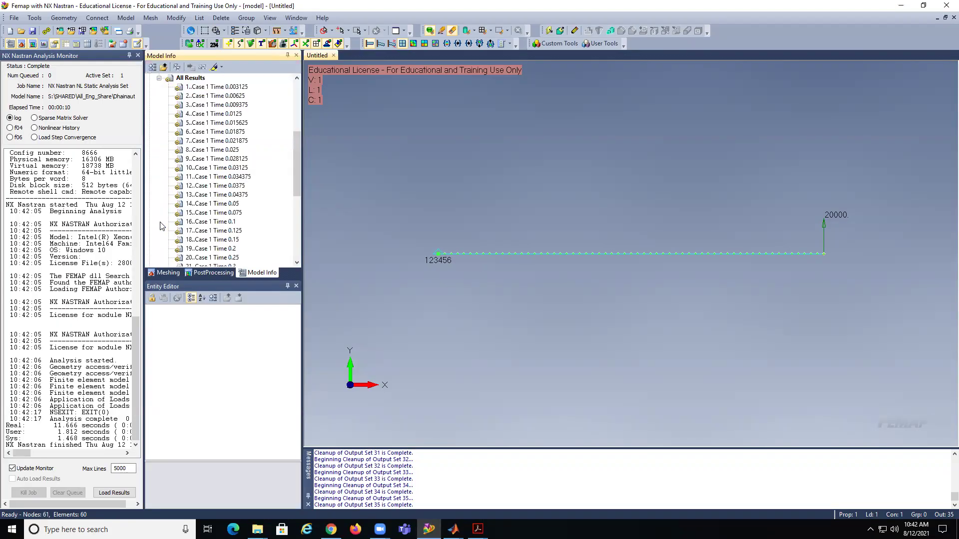
left_click(139, 56)
left_click_drag(150, 148, 156, 116)
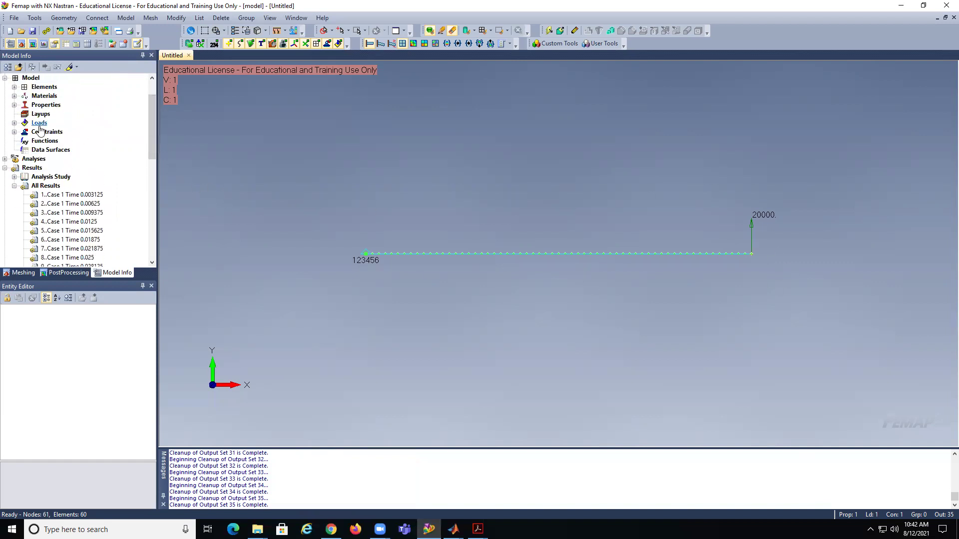
Define a Vector vs. Set chart data series plotting T2 Translation at node 61
left_click(44, 45)
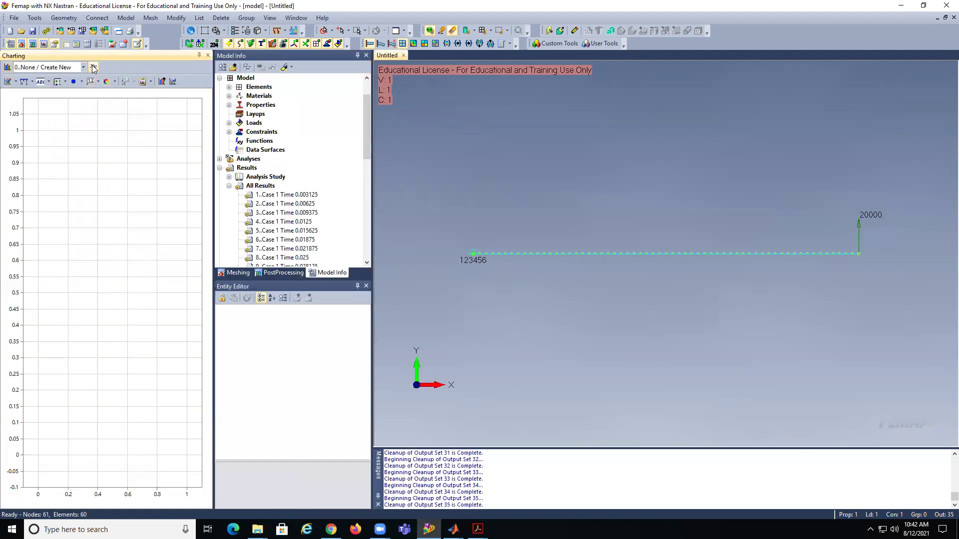
left_click(92, 68)
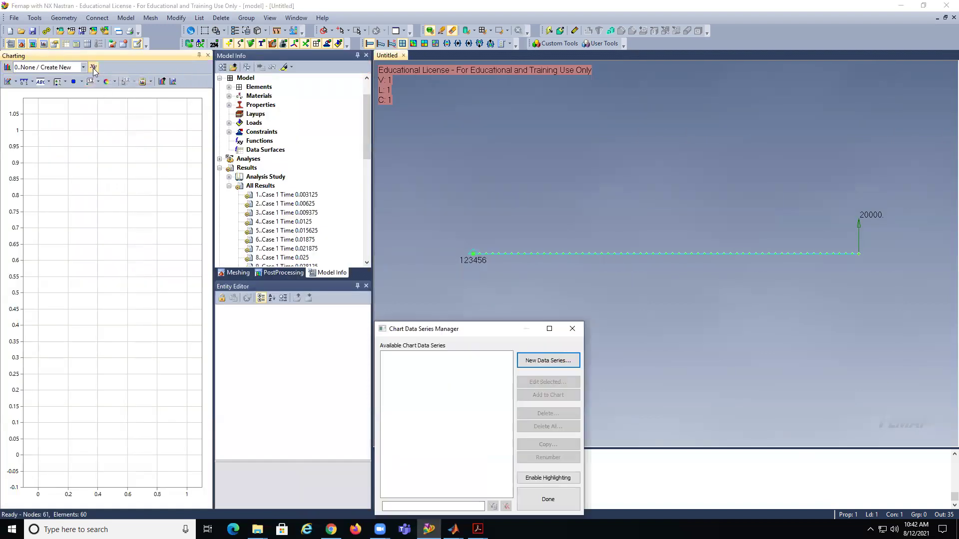
left_click(553, 362)
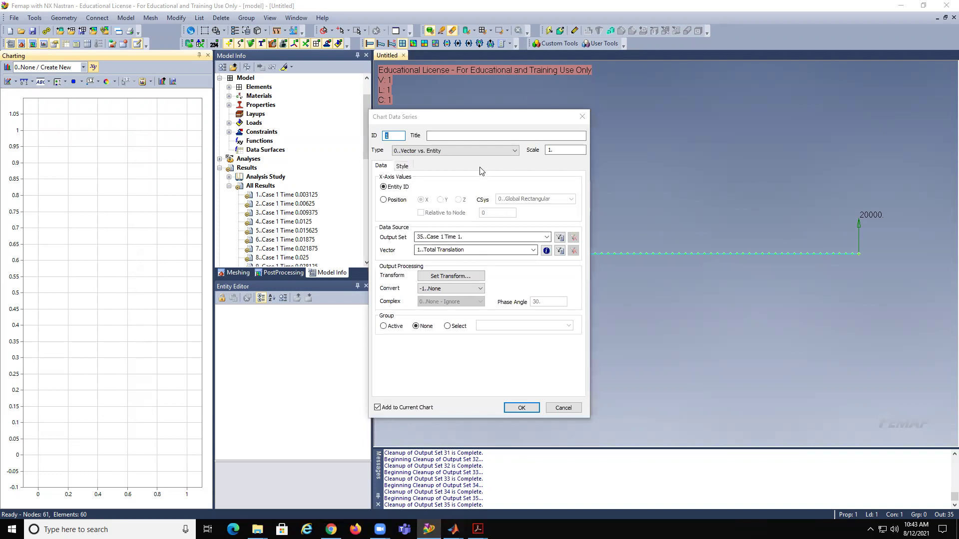
left_click(456, 136)
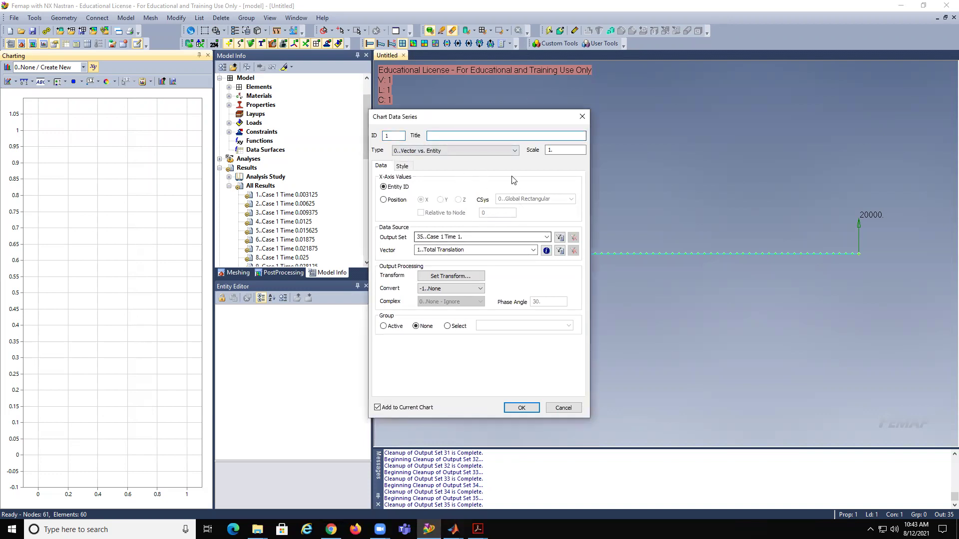
left_click(514, 151)
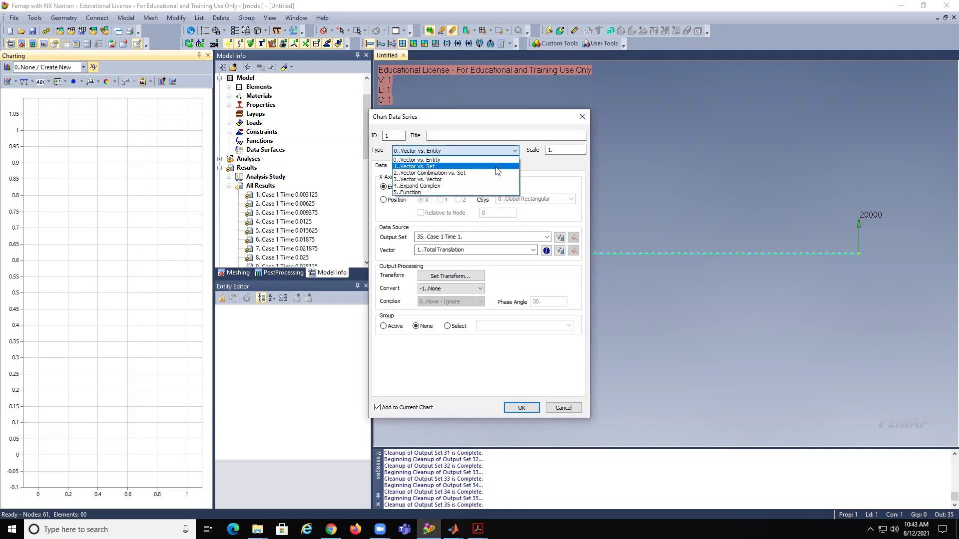
left_click(497, 167)
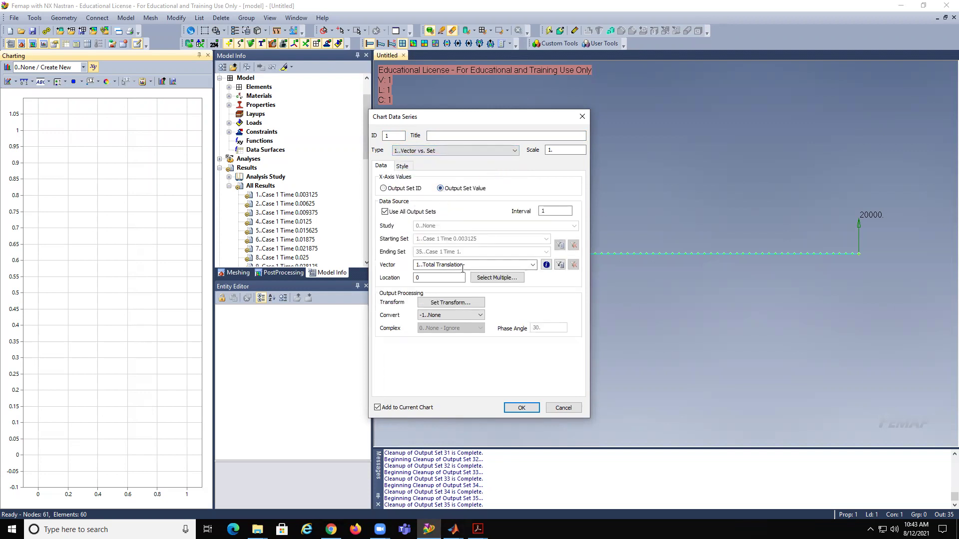
left_click(533, 268)
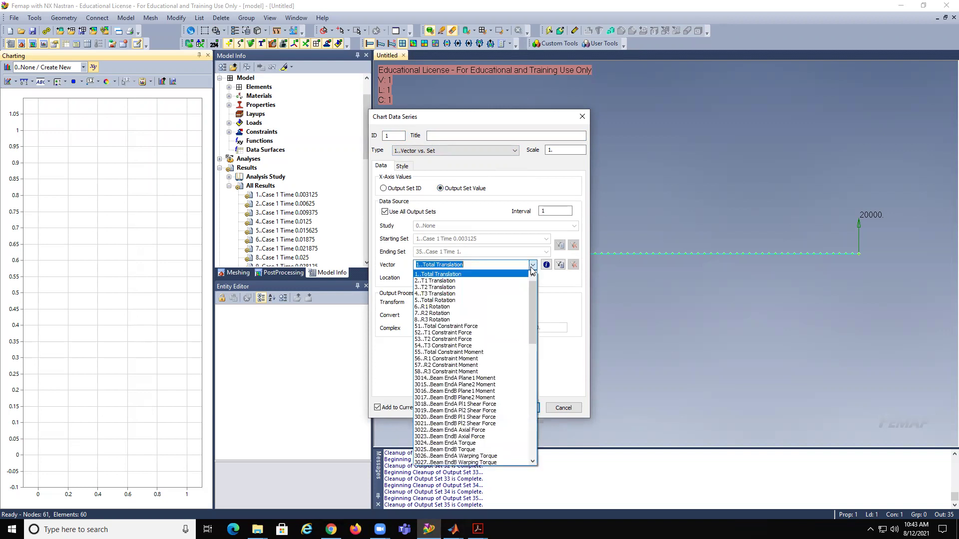
left_click(520, 287)
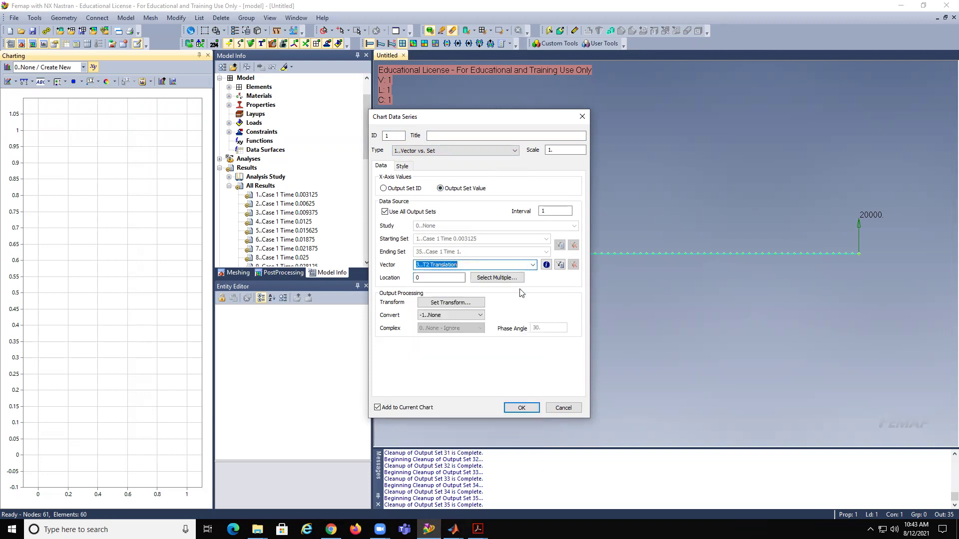
left_click(429, 281)
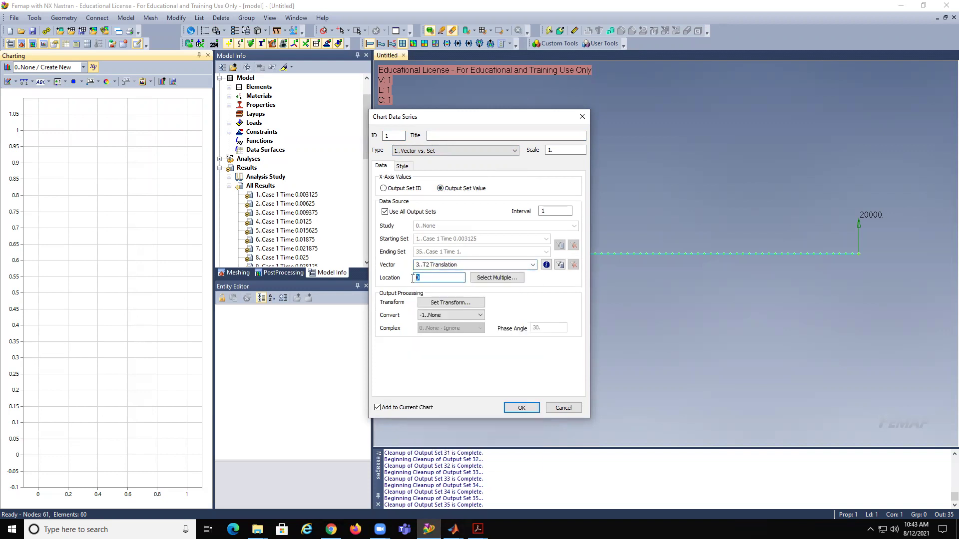
left_click(860, 284)
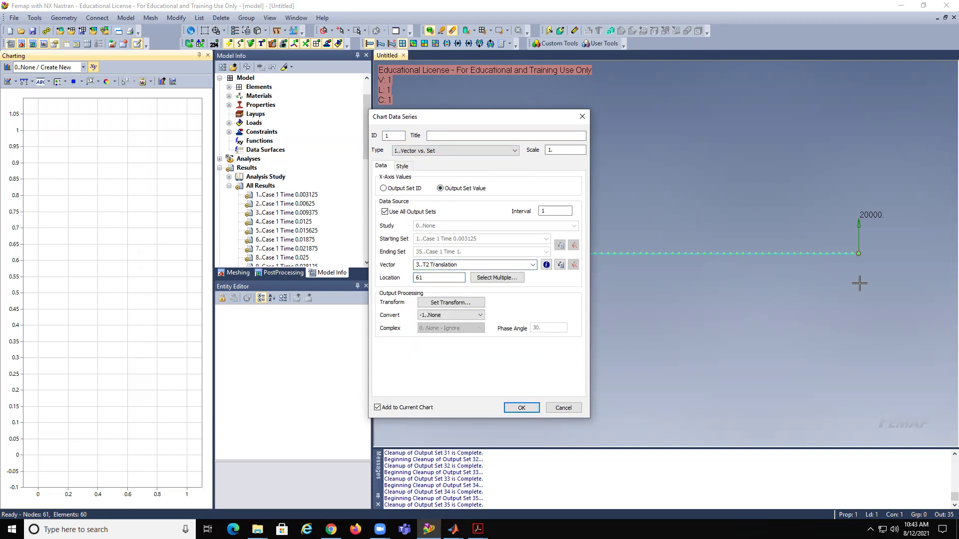
left_click(521, 409)
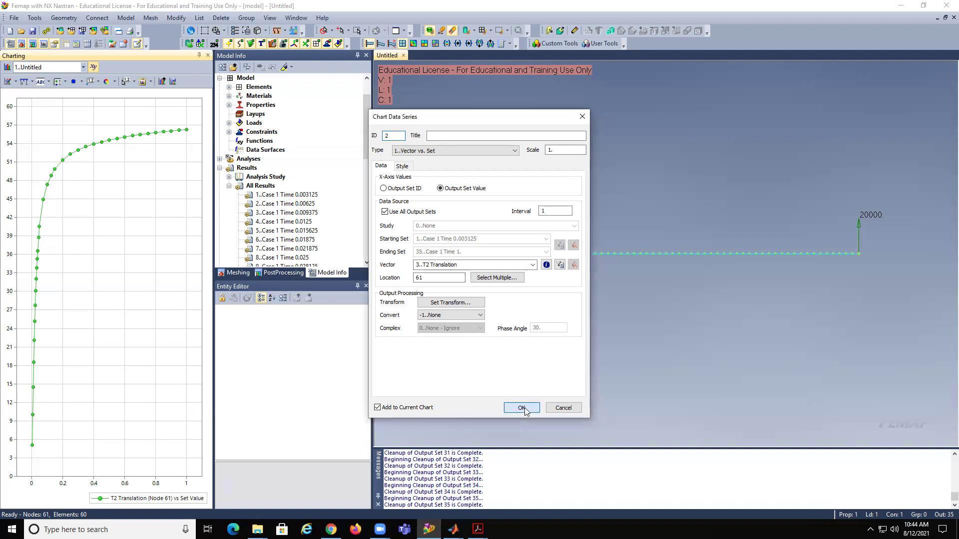
Confirm the node 61 T2 Translation series, close the series manager, and bring up Beam_data_full.m
left_click(525, 410)
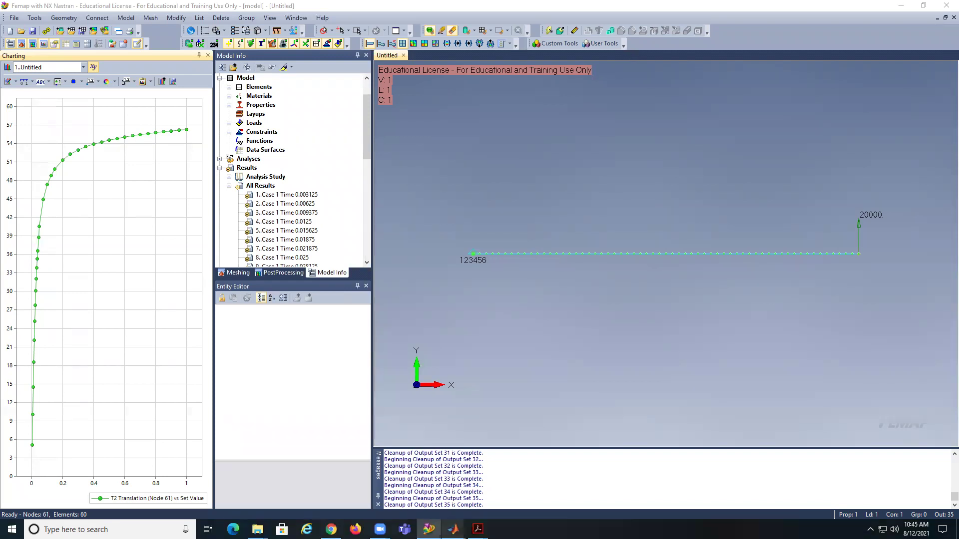
mouse_move(453, 529)
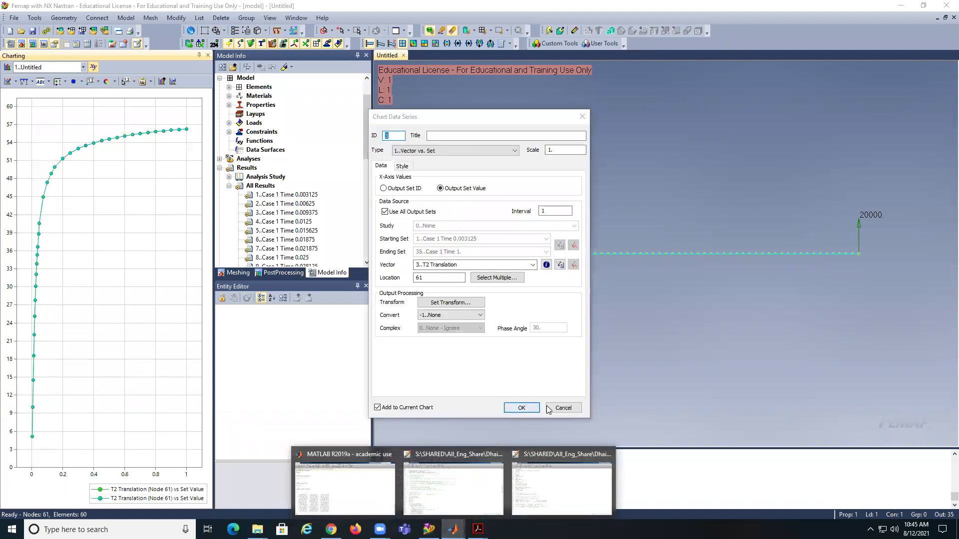
left_click(517, 408)
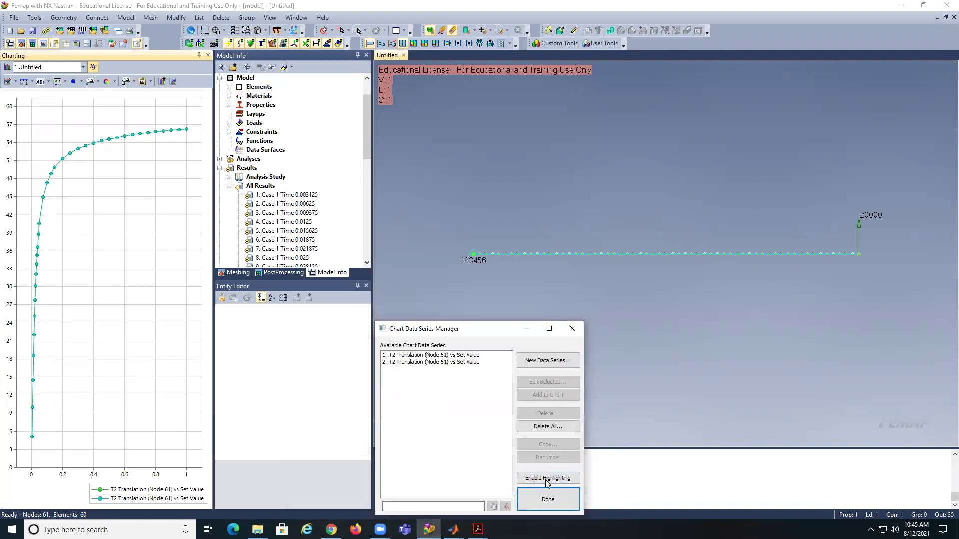
left_click(548, 499)
mouse_move(454, 529)
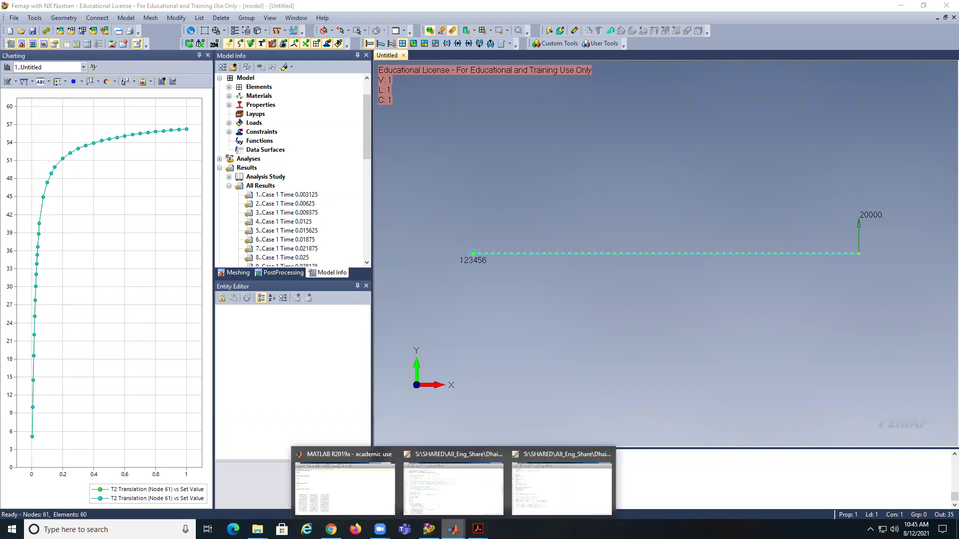
left_click(535, 488)
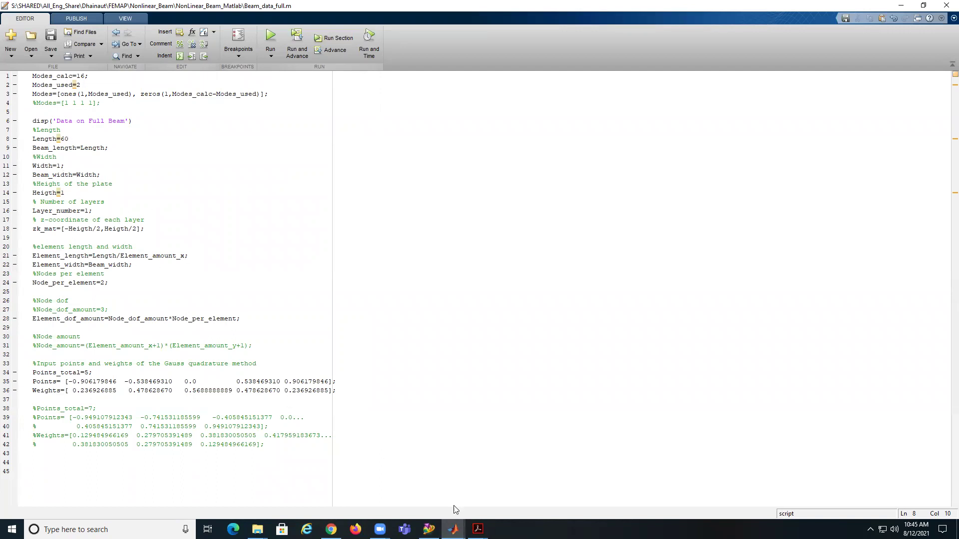
In Beam_Distributed_Load.m, change the load range on line 134 to linspace(0,100,20)
mouse_move(453, 529)
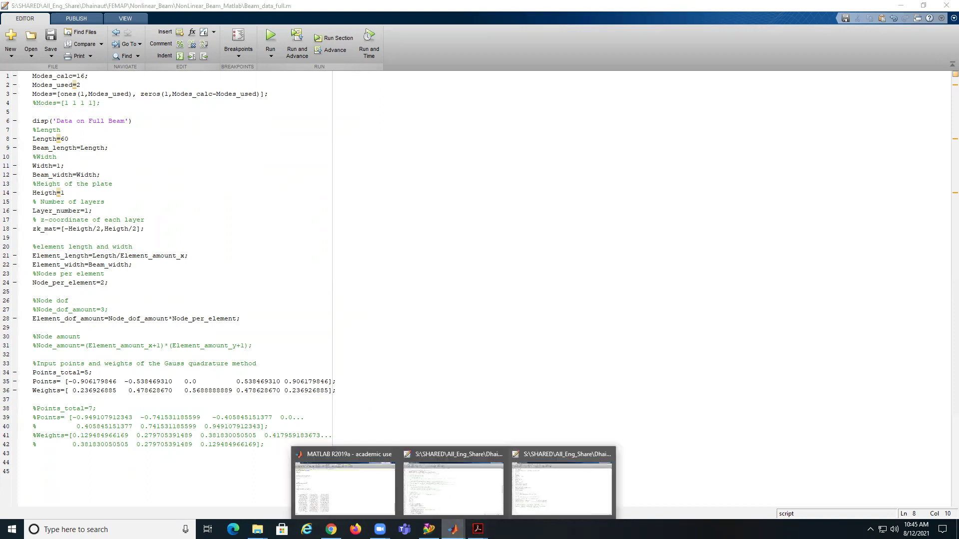
left_click(449, 500)
scroll(229, 261, "down", 2)
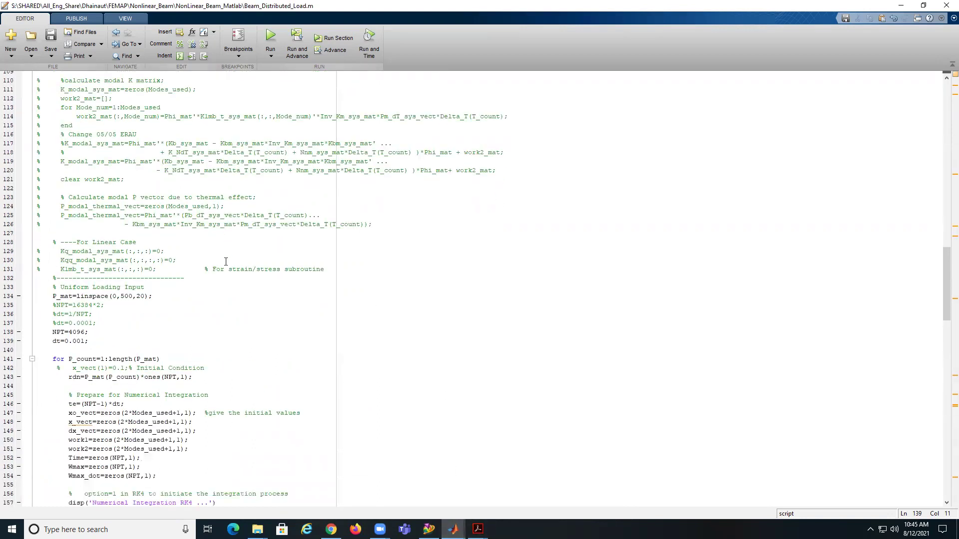
left_click(125, 295)
key("BackSpace")
type("2")
key("BackSpace")
type("1")
Save and run Beam_Distributed_Load.m, then bring up the Command Window output
left_click(270, 35)
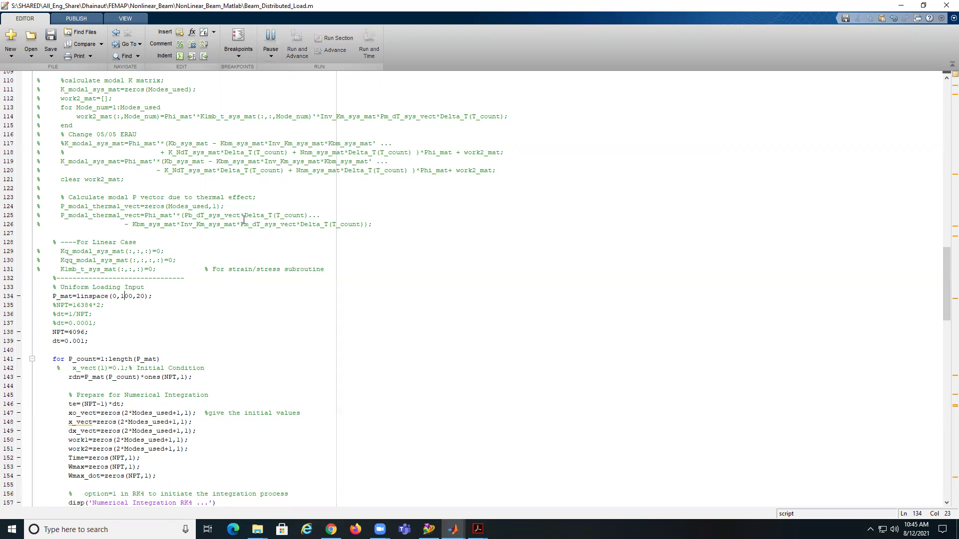
left_click(453, 529)
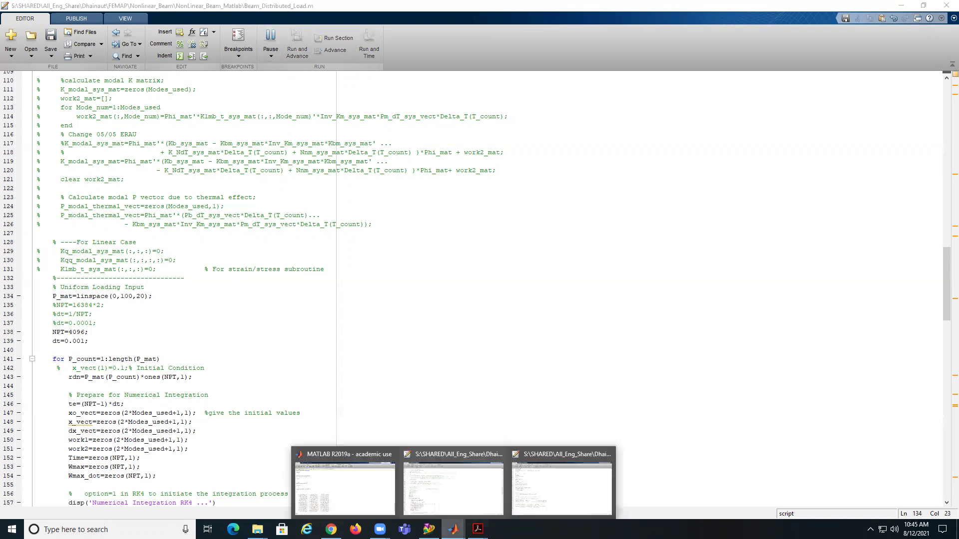
left_click(360, 501)
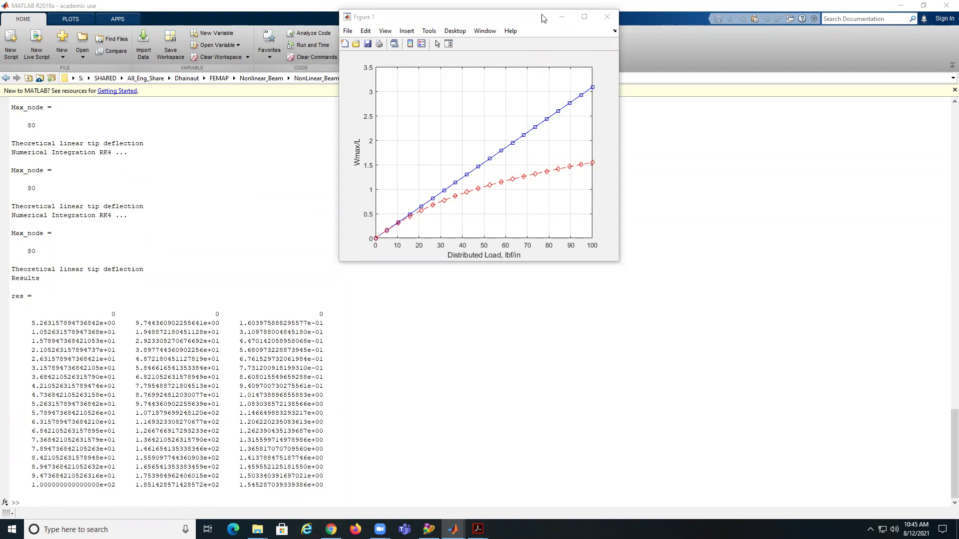
Move Figure 1 down to view the Wmax/L plot to 100 lbf/in beside the res table
left_click_drag(482, 17, 471, 140)
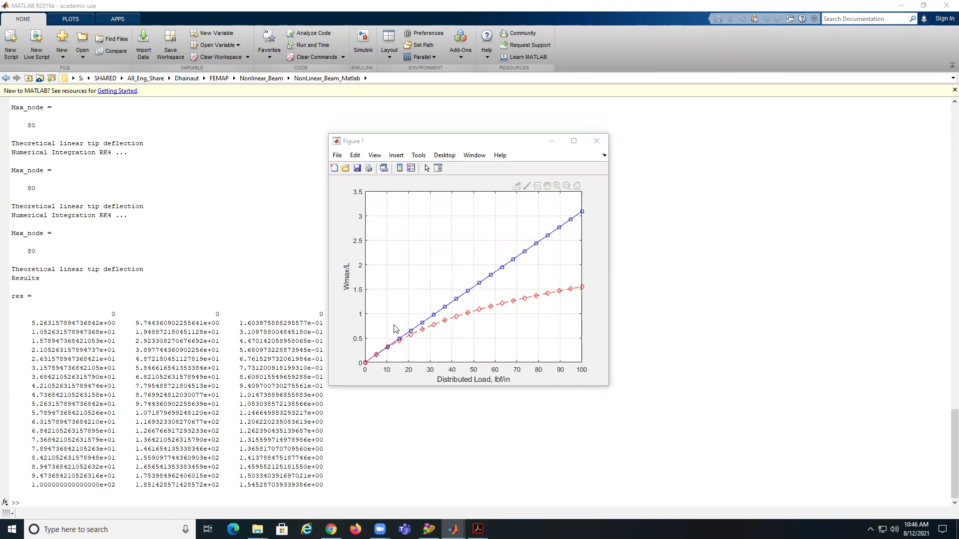
Close the plot and change line 134's load range to linspace(0,40,20)
left_click(596, 141)
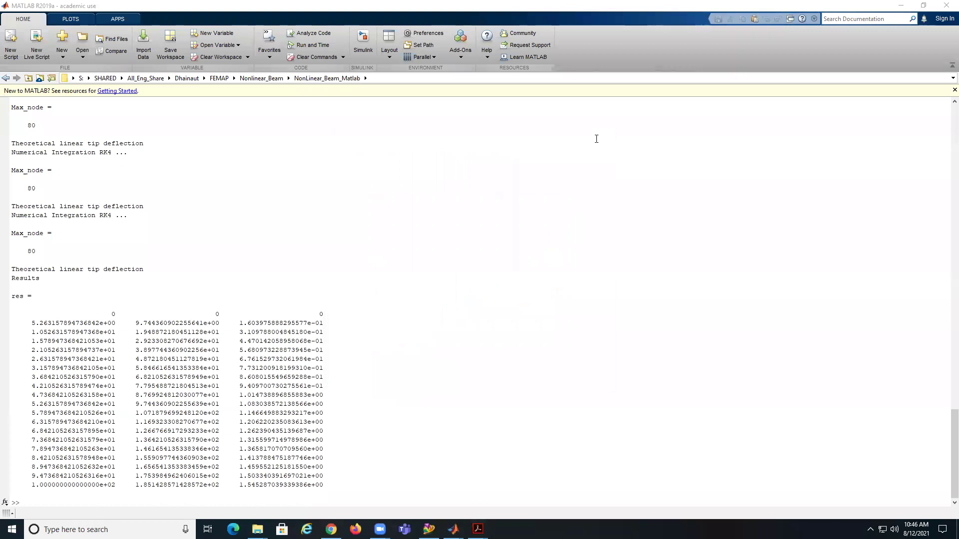
mouse_move(453, 529)
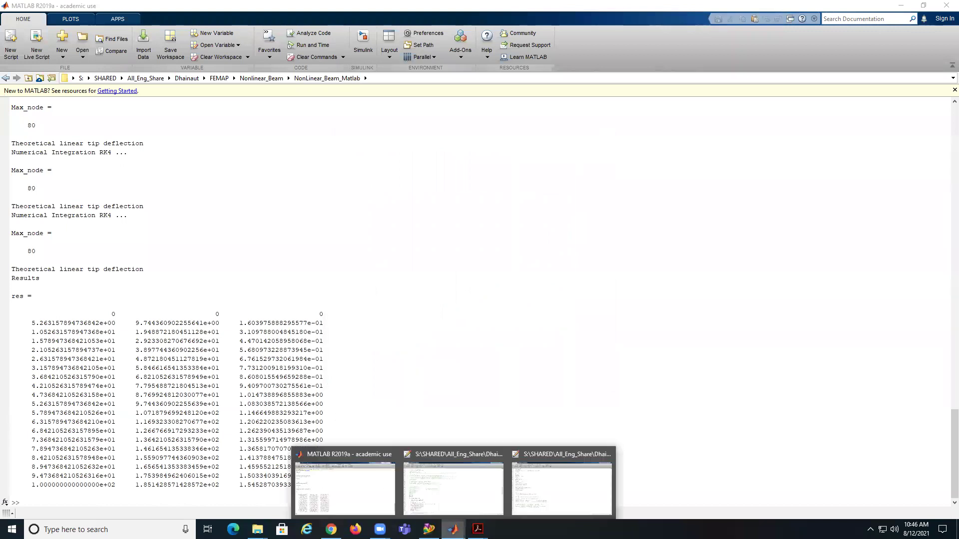
left_click(464, 494)
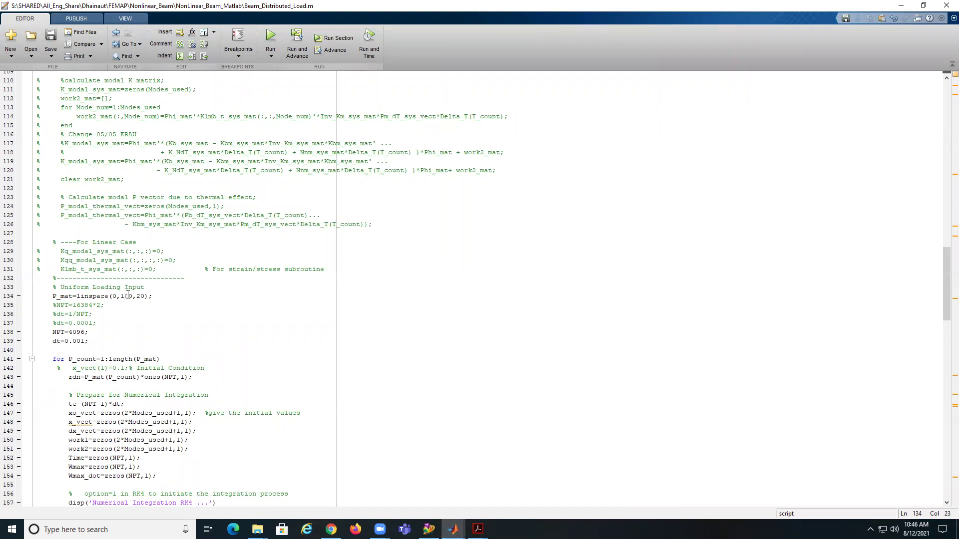
key("BackSpace")
key("BackSpace")
type("4")
Save and run the script, then bring the Command Window forward
left_click(270, 37)
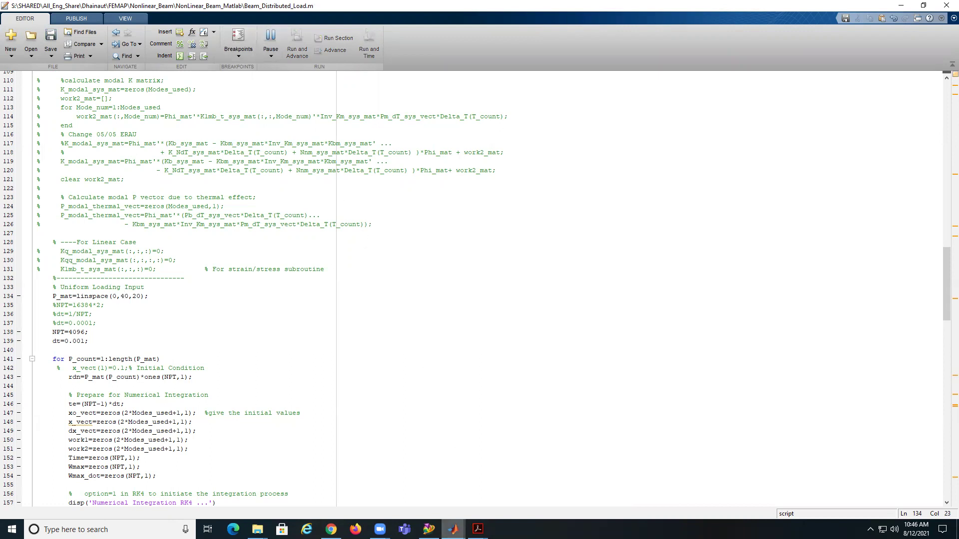
mouse_move(453, 529)
left_click(310, 482)
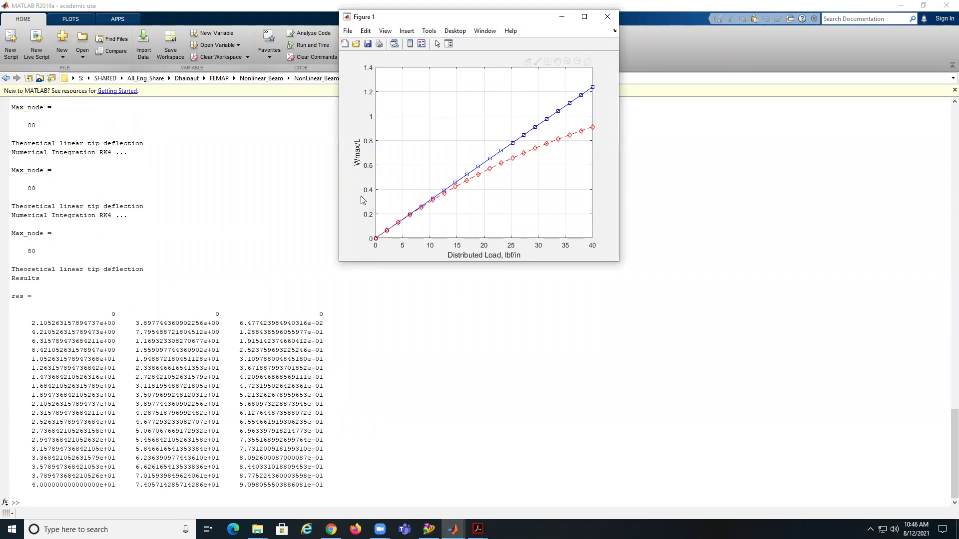
Show a datatip on the curve point at load 8.4211 to read its Wmax/L deflection
left_click(419, 213)
mouse_move(421, 212)
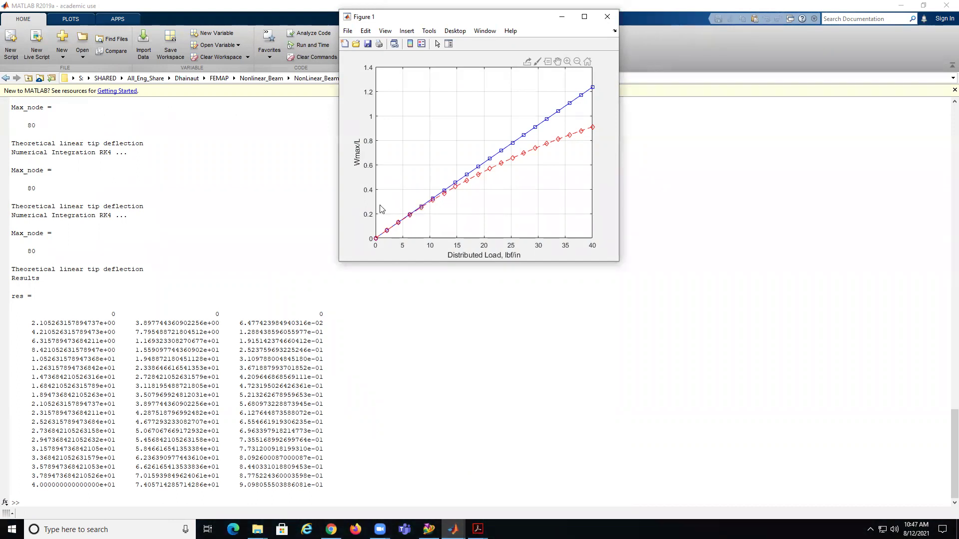
left_click(422, 209)
mouse_move(420, 211)
Close the 40 lbf/in plot and set Length to 80 in Beam_data_full.m
left_click(606, 16)
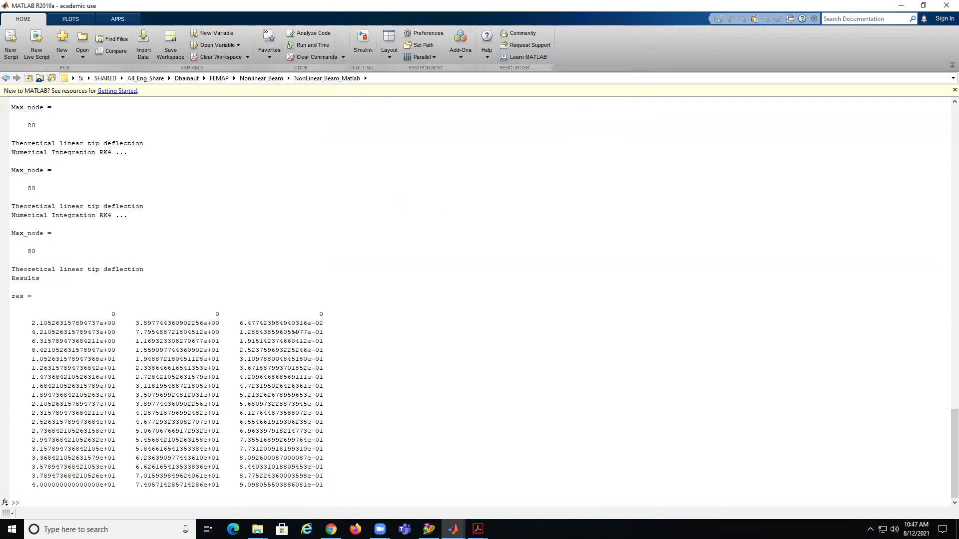
mouse_move(453, 529)
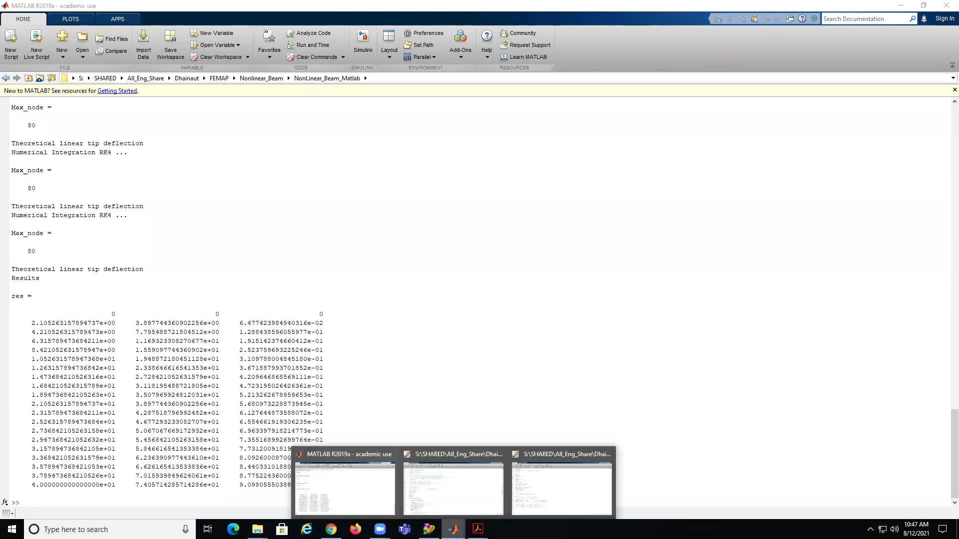
left_click(425, 493)
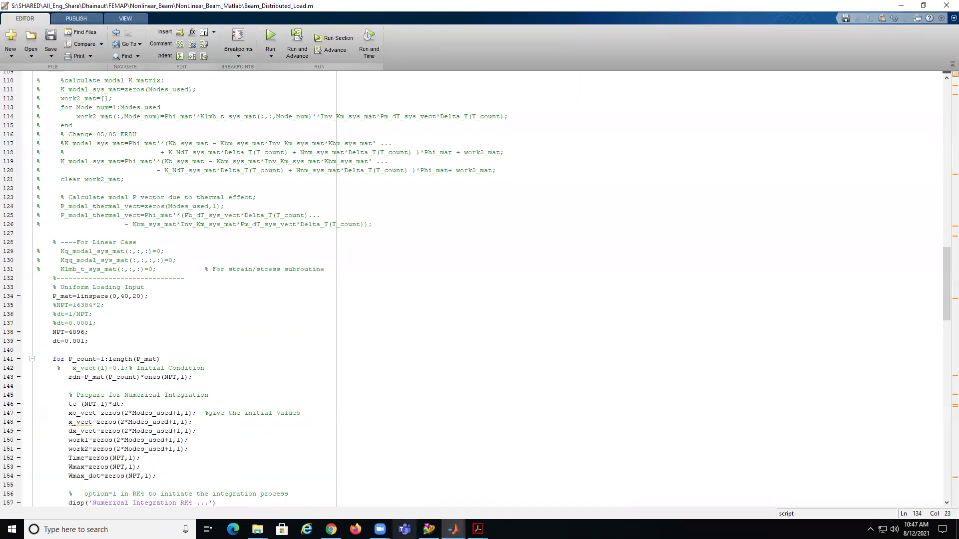
mouse_move(453, 529)
left_click(509, 467)
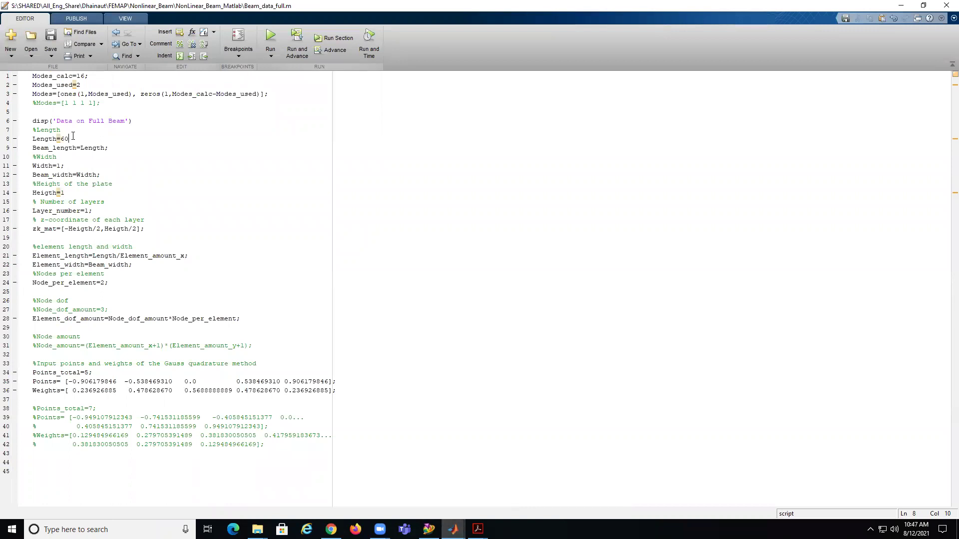
key("BackSpace")
type("80")
Rerun Beam_Distributed_Load.m with length 80 and inspect the new Figure 1 curves
left_click(453, 530)
left_click(451, 482)
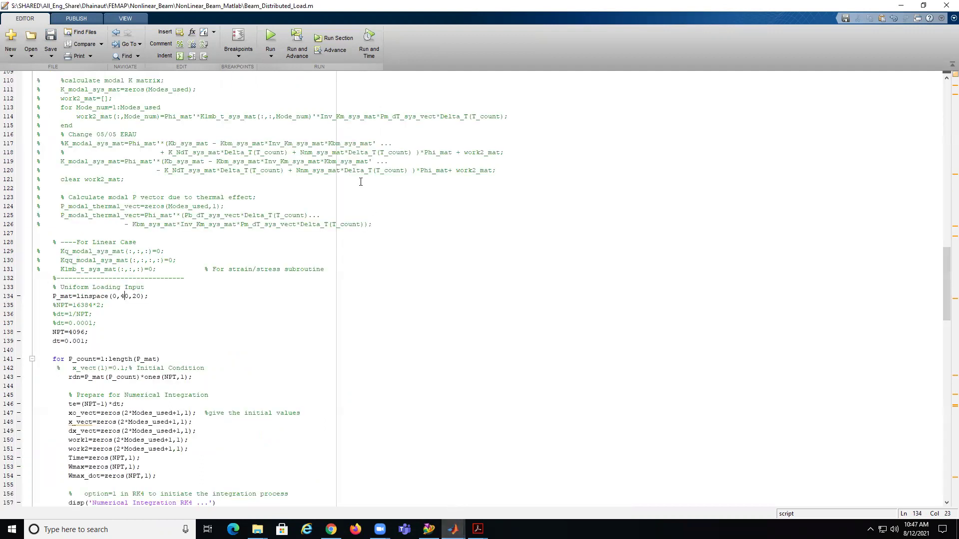
left_click(270, 35)
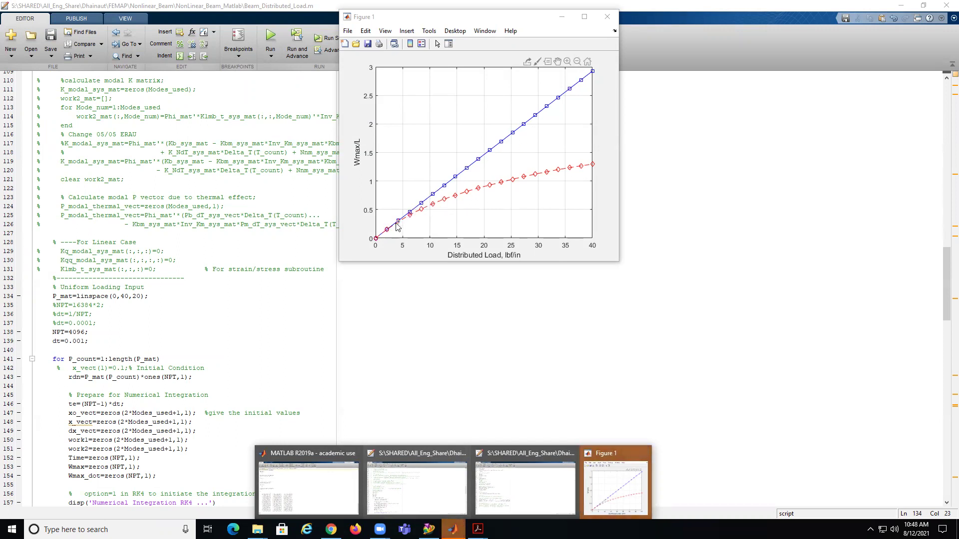
mouse_move(400, 227)
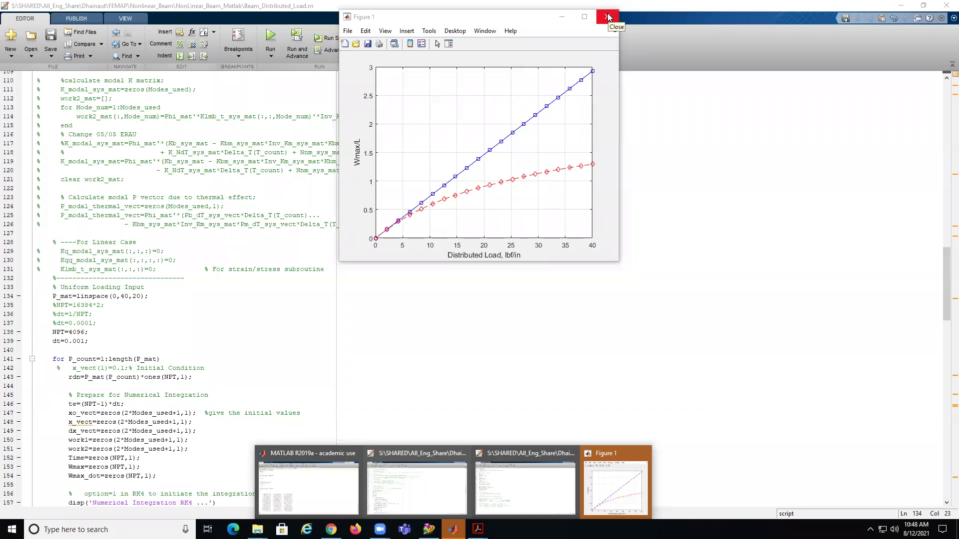
Close the plot, set Length to 90 in Beam_data_full.m, and save it
left_click(608, 17)
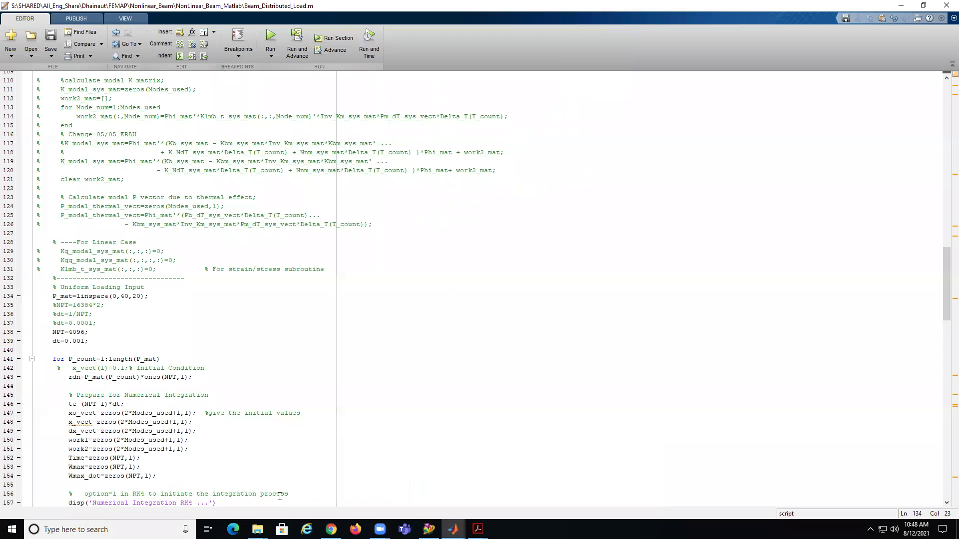
left_click(429, 529)
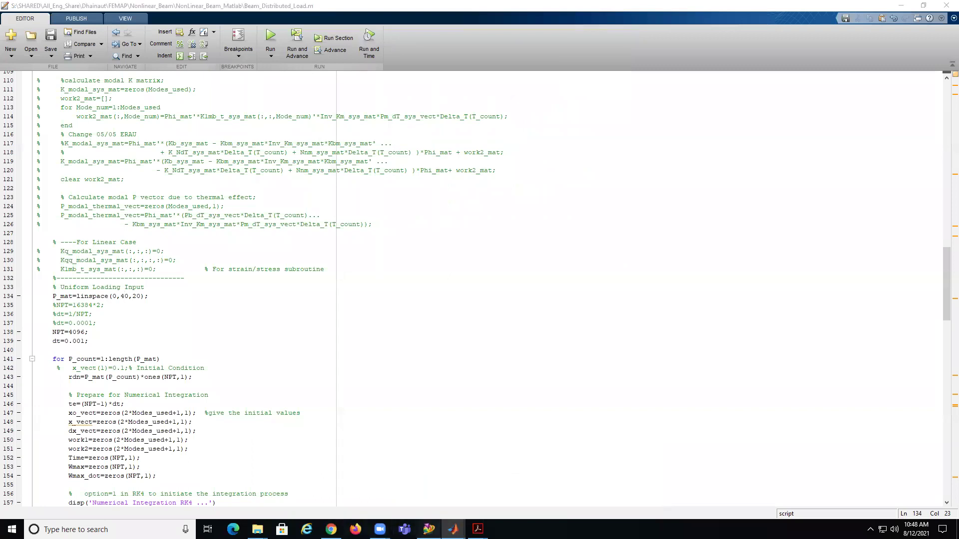
mouse_move(453, 529)
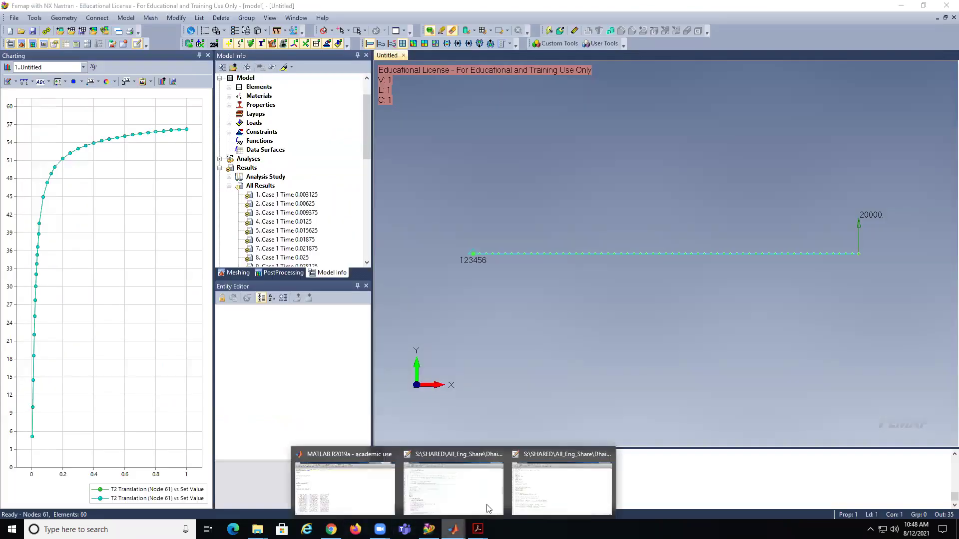
left_click(525, 492)
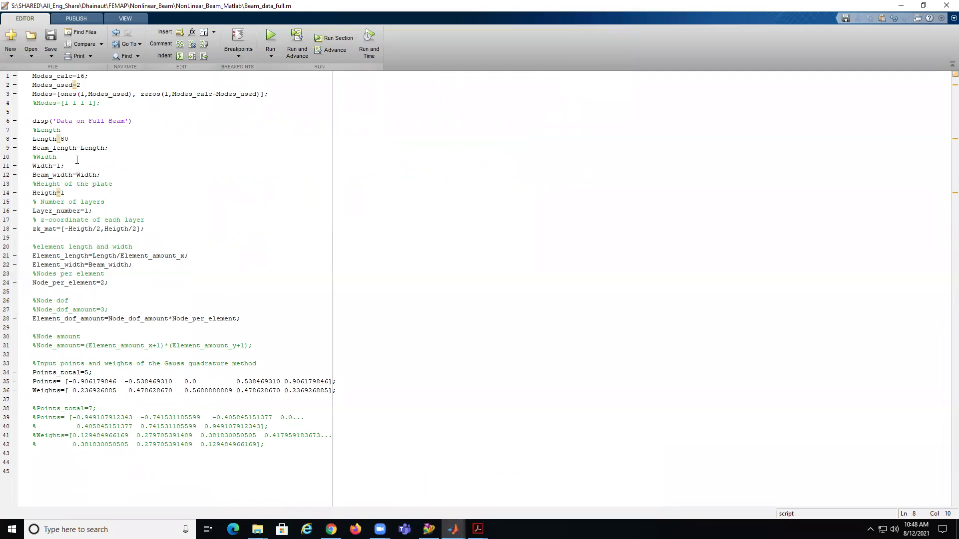
key("BackSpace")
key("BackSpace")
type("90")
key("ctrl+s")
Change the load range to linspace(0,20,20), run the script, and show the Command Window
mouse_move(453, 529)
left_click(448, 506)
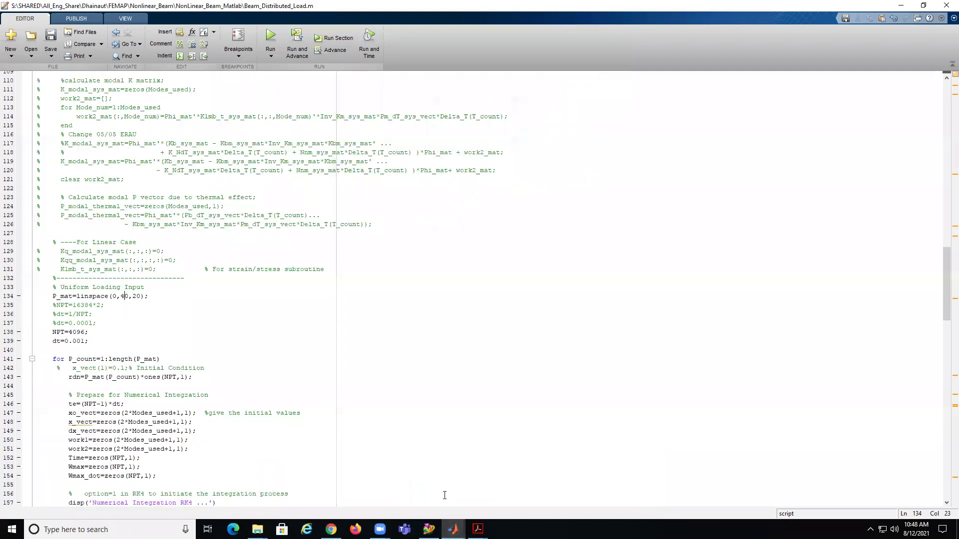
key("BackSpace")
type("2")
left_click(273, 35)
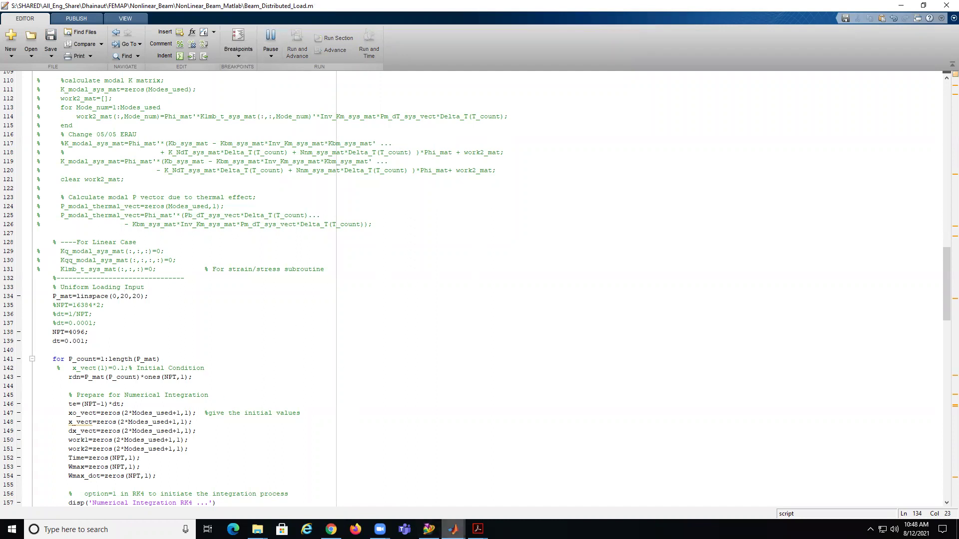
mouse_move(453, 529)
left_click(353, 503)
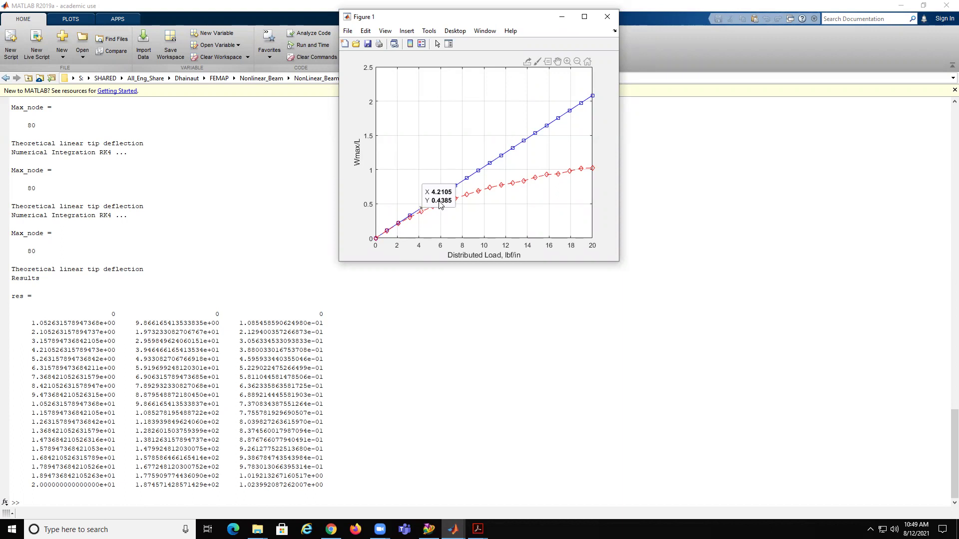
Close the Figure 1 plot, leaving the 0–20 lbf/in res table in view
left_click(603, 14)
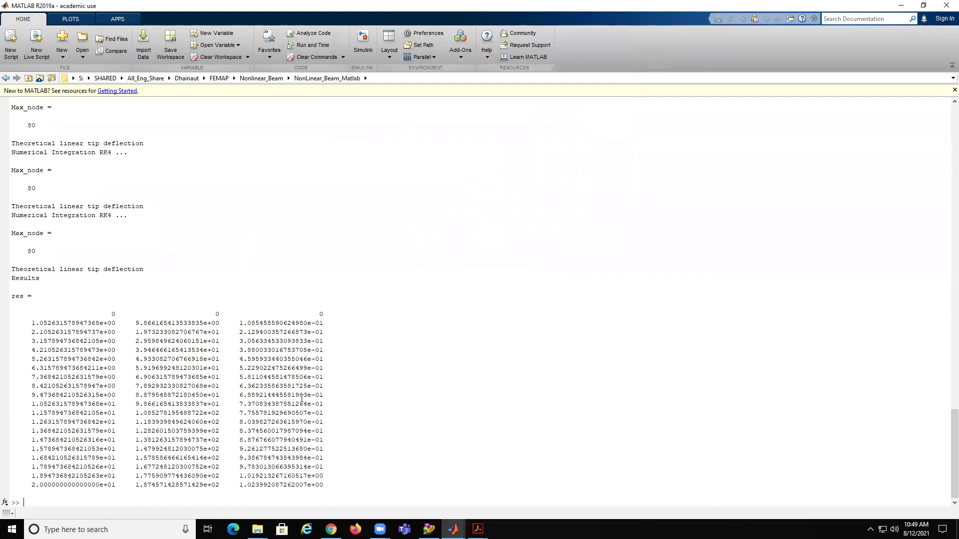
Change the beam length from 90 to 40 in Beam_data_full.m
left_click(452, 529)
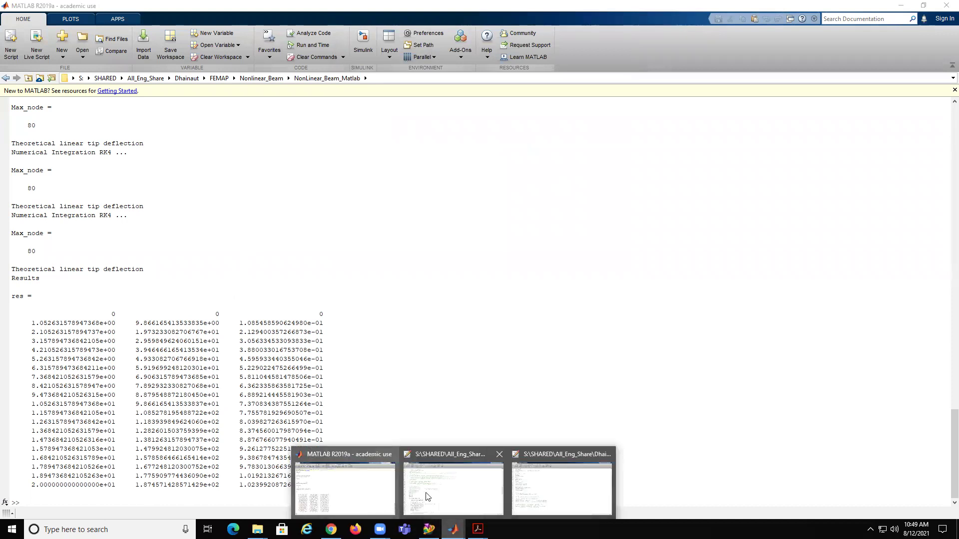
left_click(529, 487)
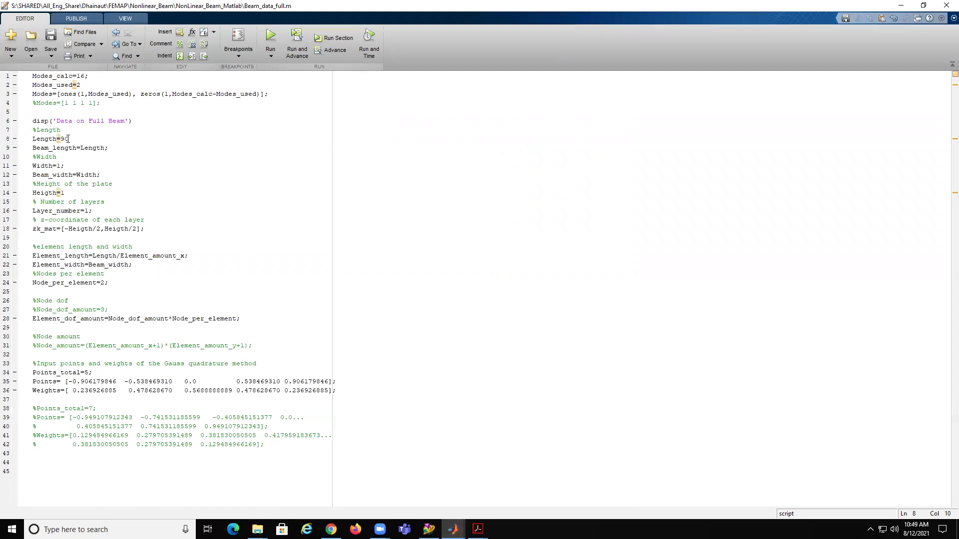
key("BackSpace")
key("BackSpace")
type("40")
left_click(167, 193)
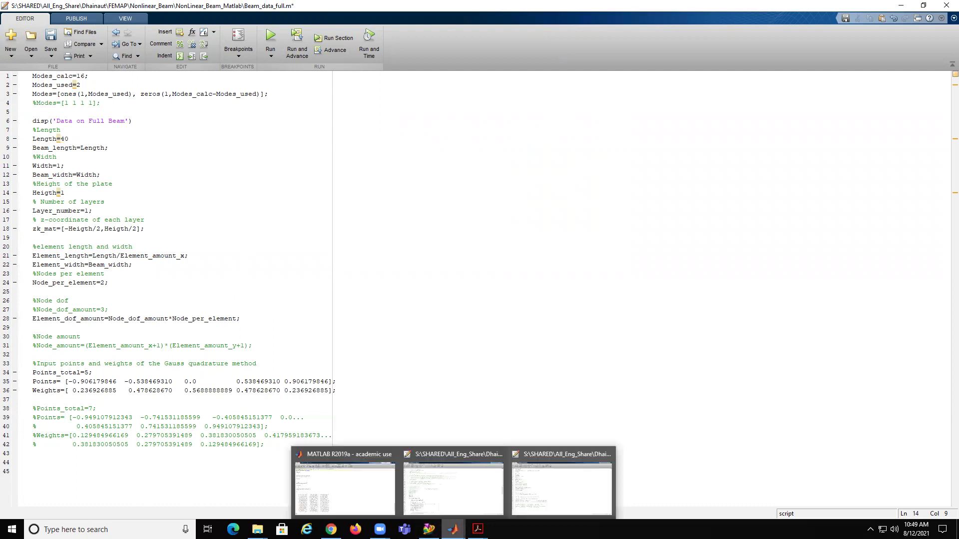
Set the load range to linspace(0,100,20) in Beam_Distributed_Load.m and run it
left_click(428, 497)
key("BackSpace")
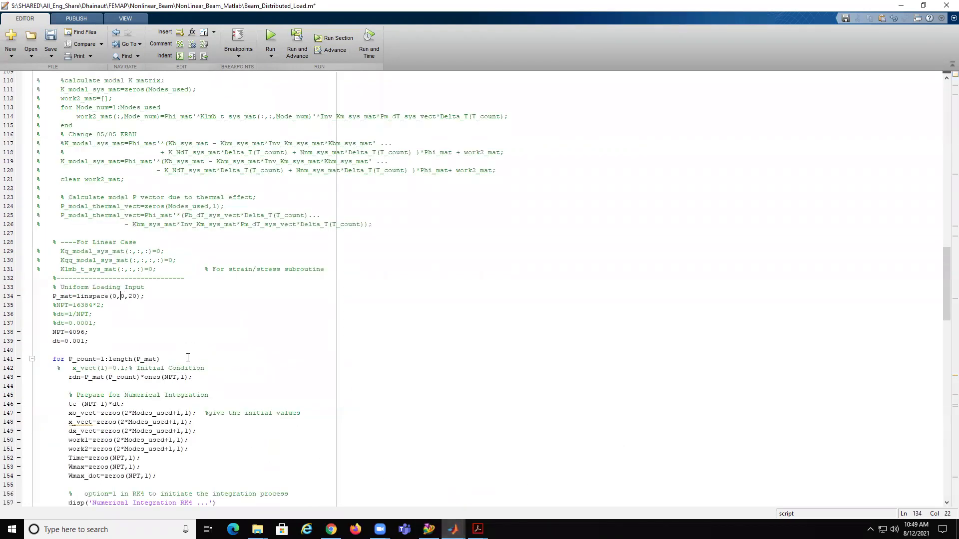
type("10")
left_click(270, 37)
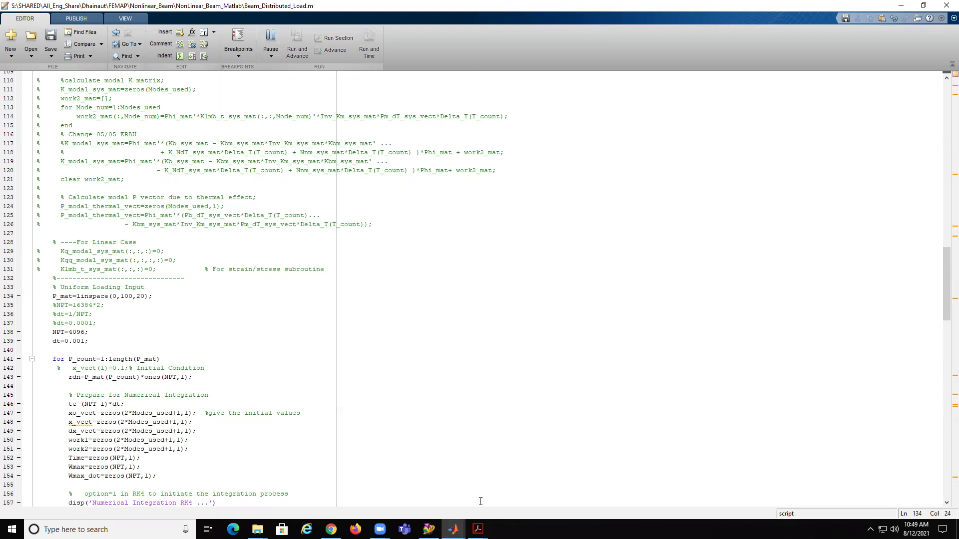
Close Figure 1, the 0–100 lbf/in deflection plot, leaving the res results table in the Command Window
mouse_move(453, 529)
left_click(345, 487)
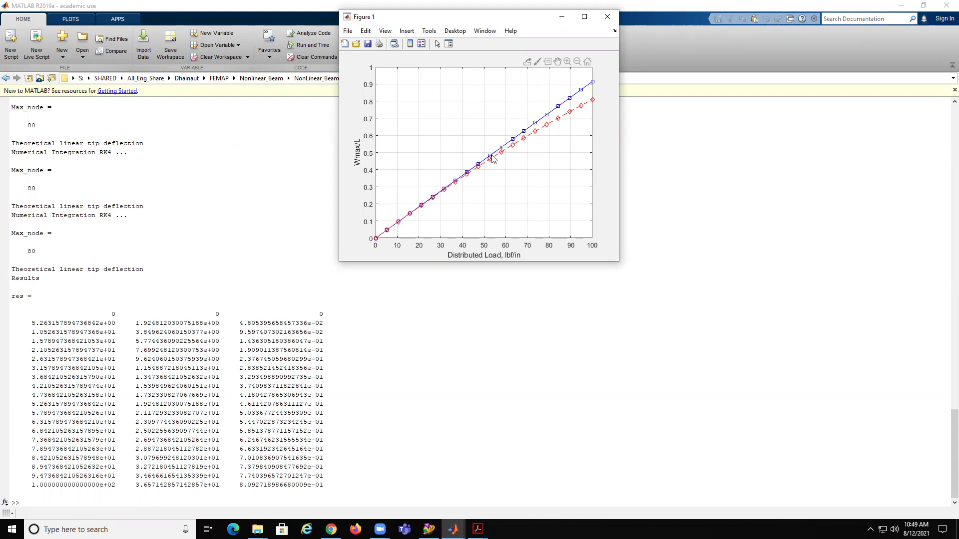
mouse_move(456, 185)
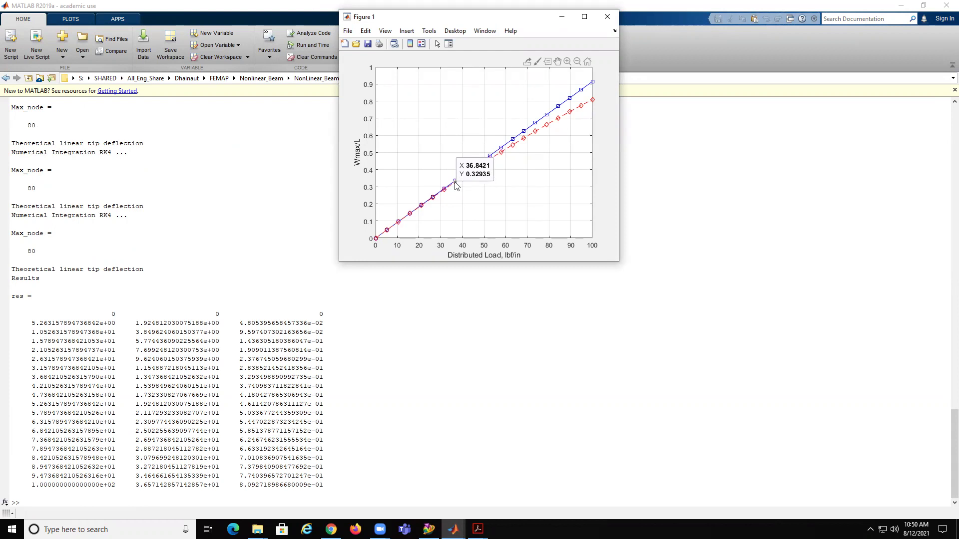
left_click(607, 17)
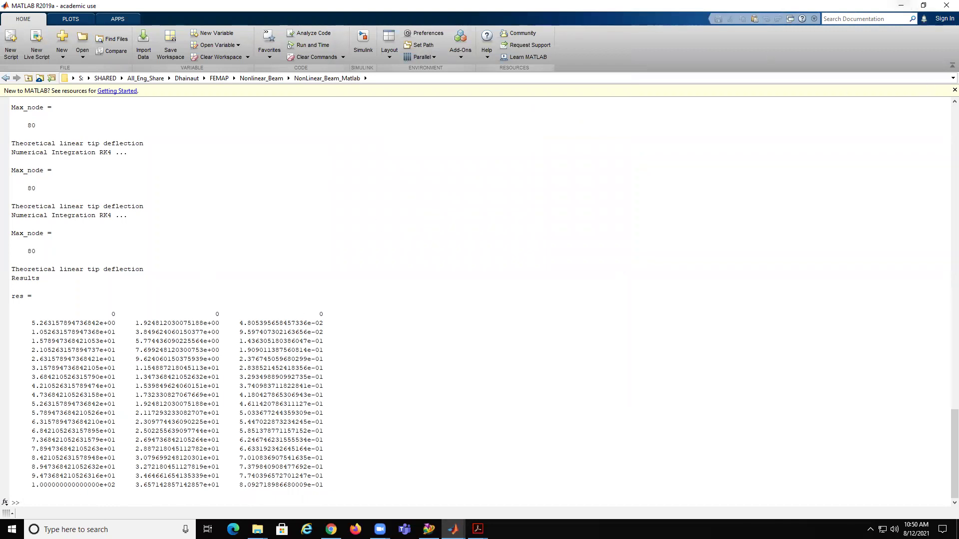
Close Femap's tip-displacement Charting pane and bring up nonlinear_106_NXN.pdf in Acrobat
left_click(429, 529)
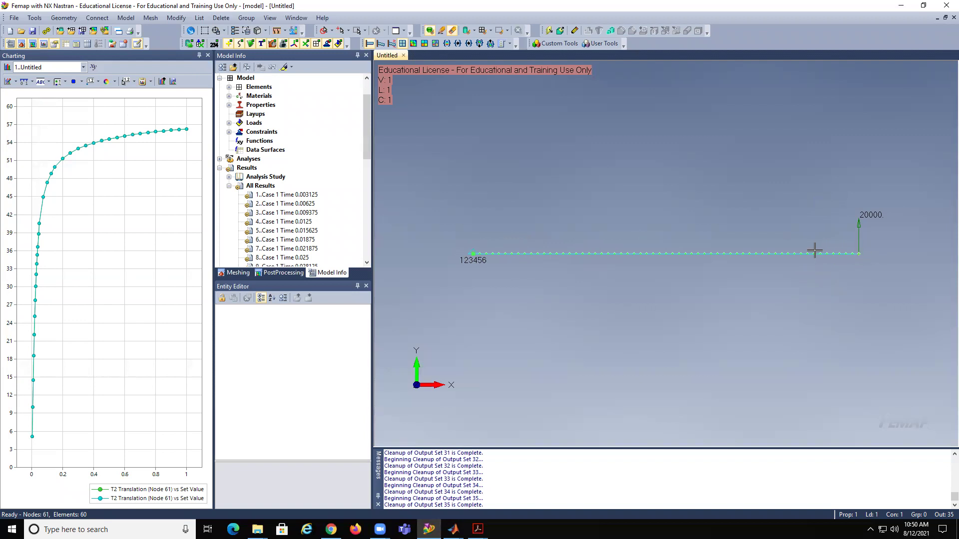
left_click(207, 55)
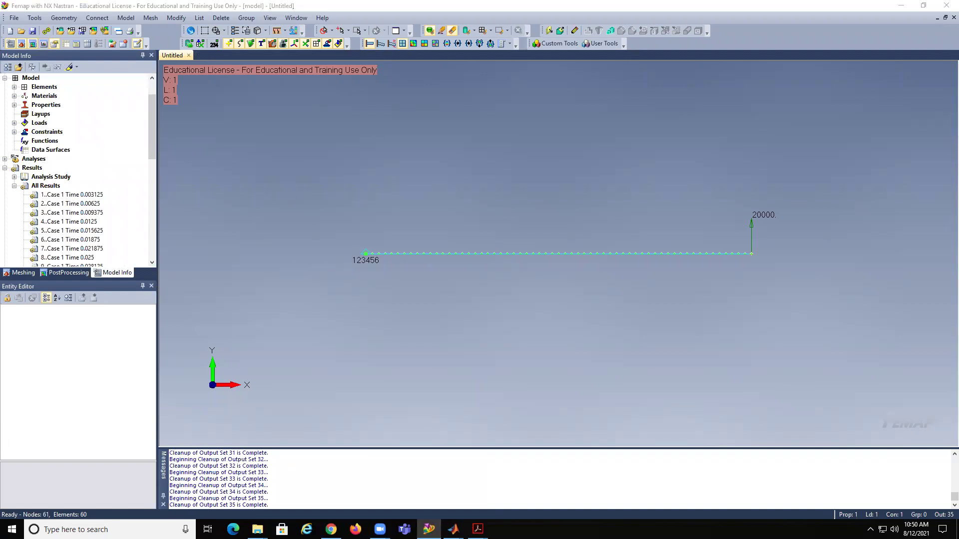
key("alt+Tab")
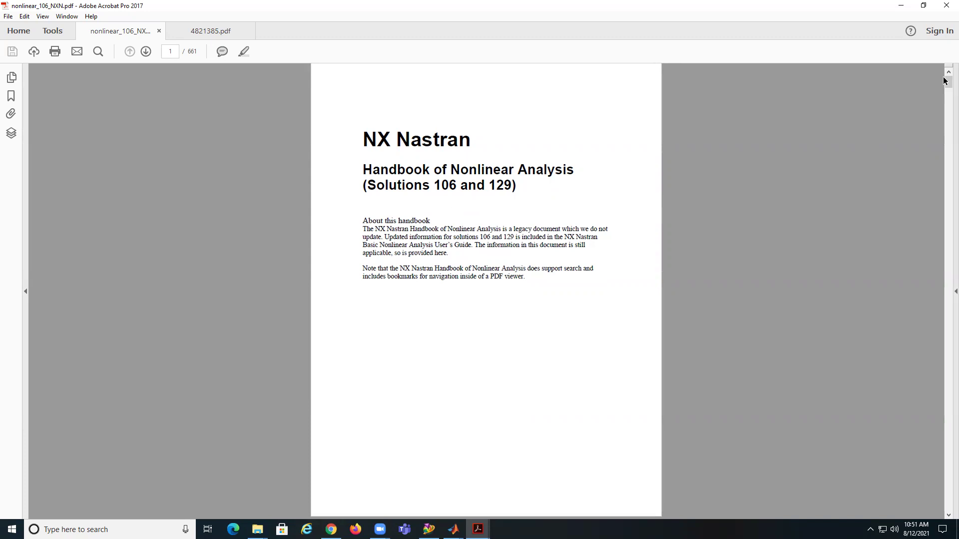
Browse the NX Nastran Handbook of Nonlinear Analysis by dragging Acrobat's scrollbar
mouse_move(948, 82)
left_mouse_down()
mouse_move(936, 128)
mouse_move(937, 80)
left_mouse_up()
left_click(902, 6)
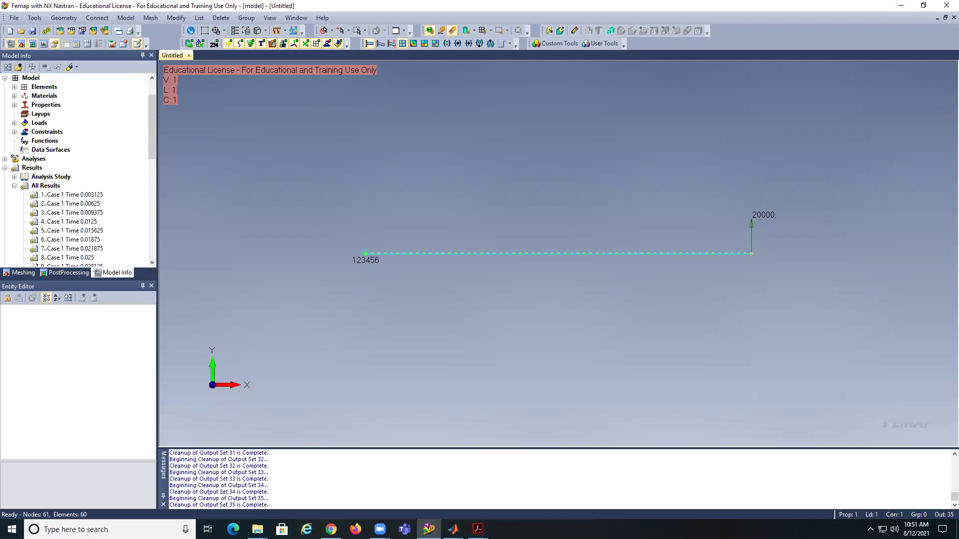
key("alt+Tab")
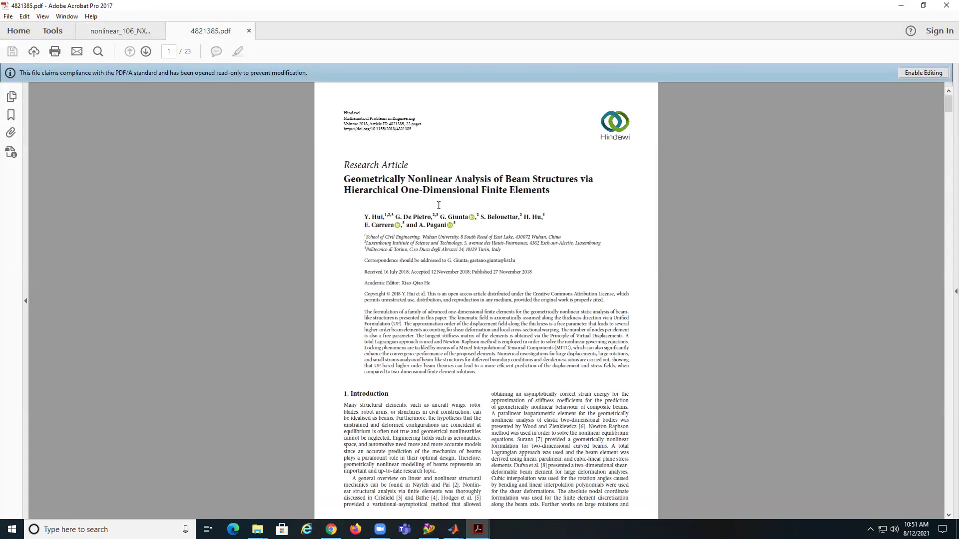
scroll(439, 205, "down", 3)
scroll(439, 206, "down", 8)
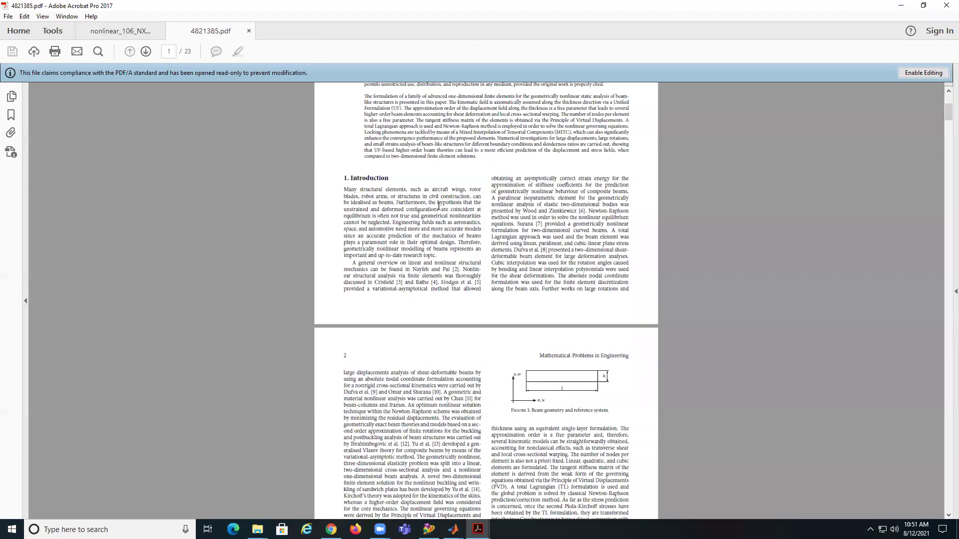
scroll(438, 205, "down", 4)
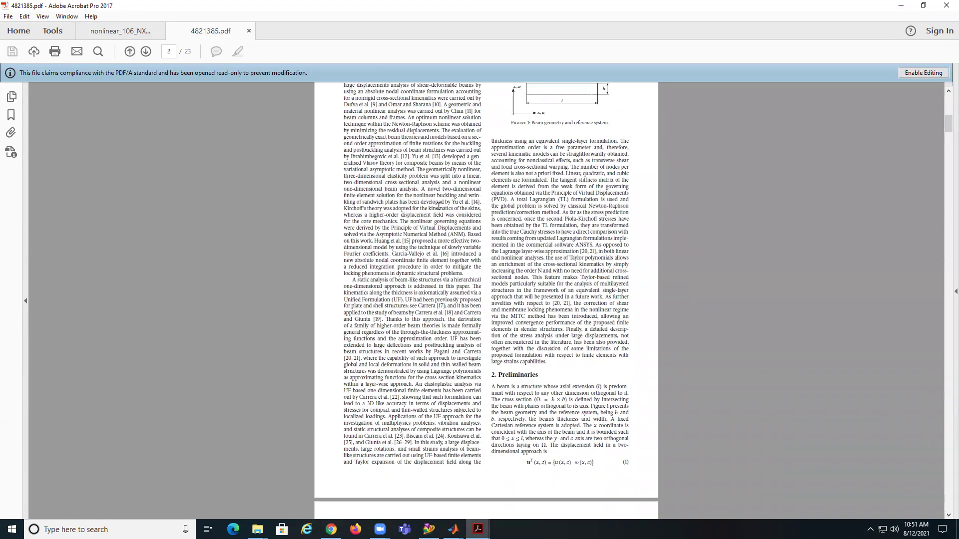
scroll(439, 206, "up", 9)
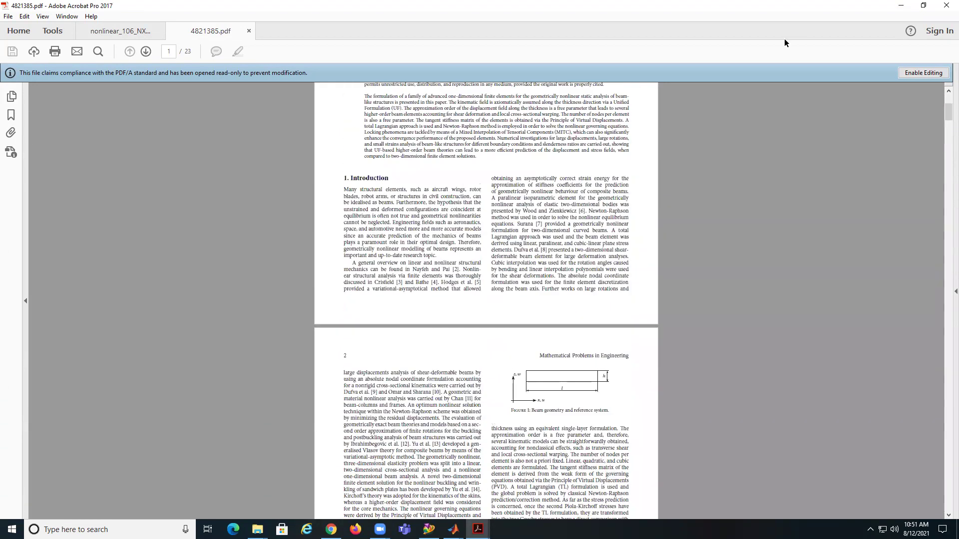
left_click(894, 6)
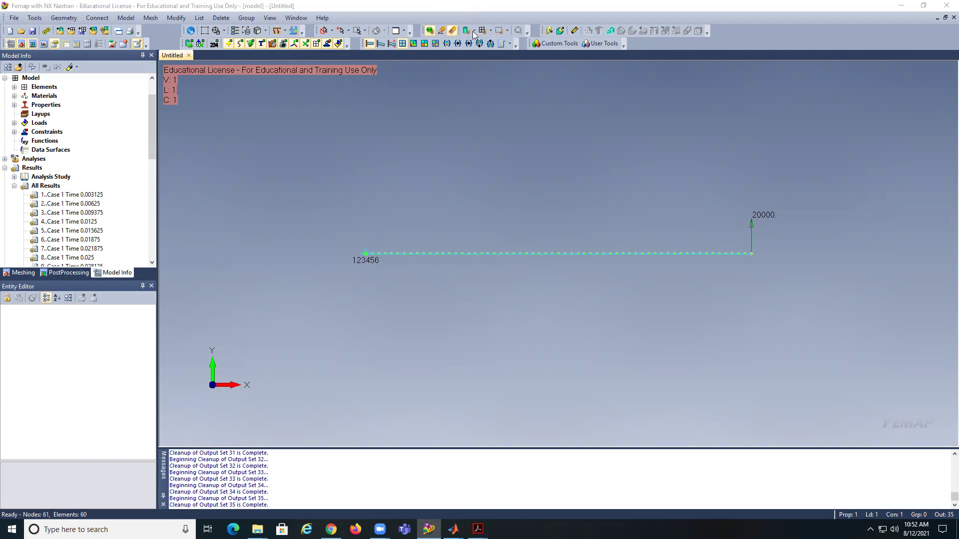
left_click(381, 44)
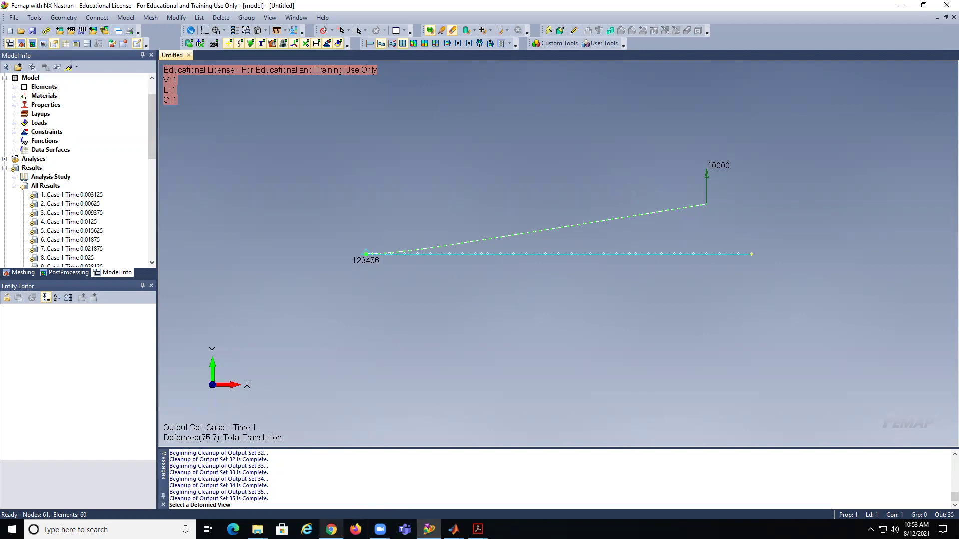
mouse_move(331, 529)
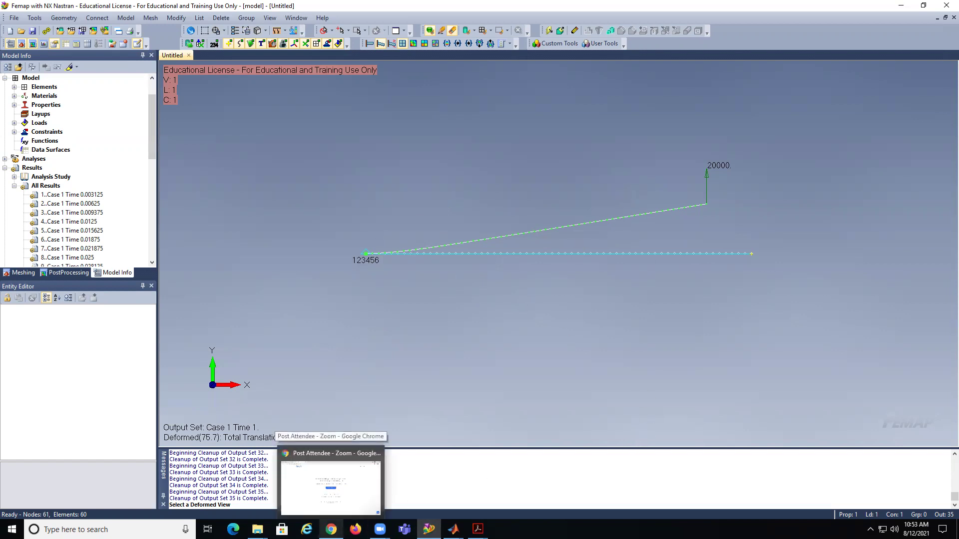
Open the emafd site's FEMAP page in Chrome and scroll through its video articles
left_click(331, 487)
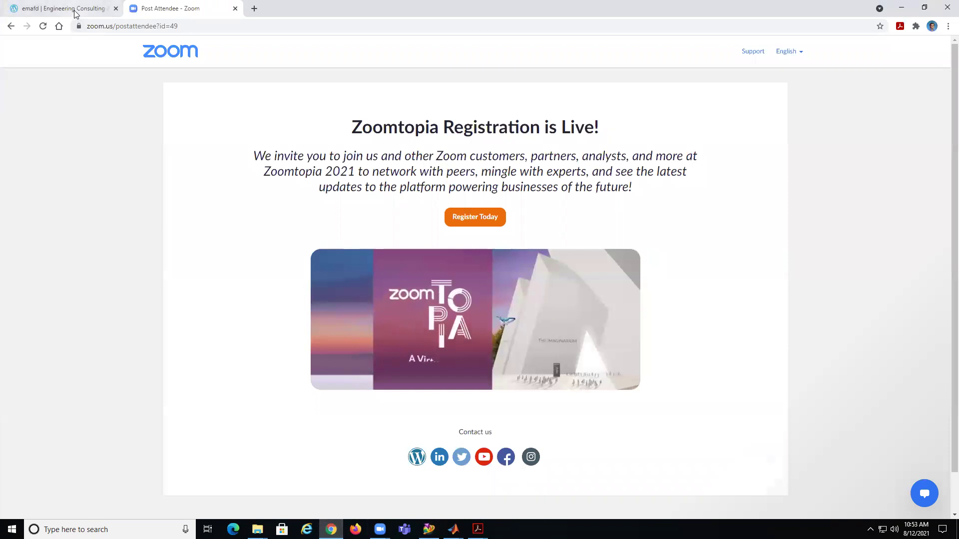
left_click(75, 10)
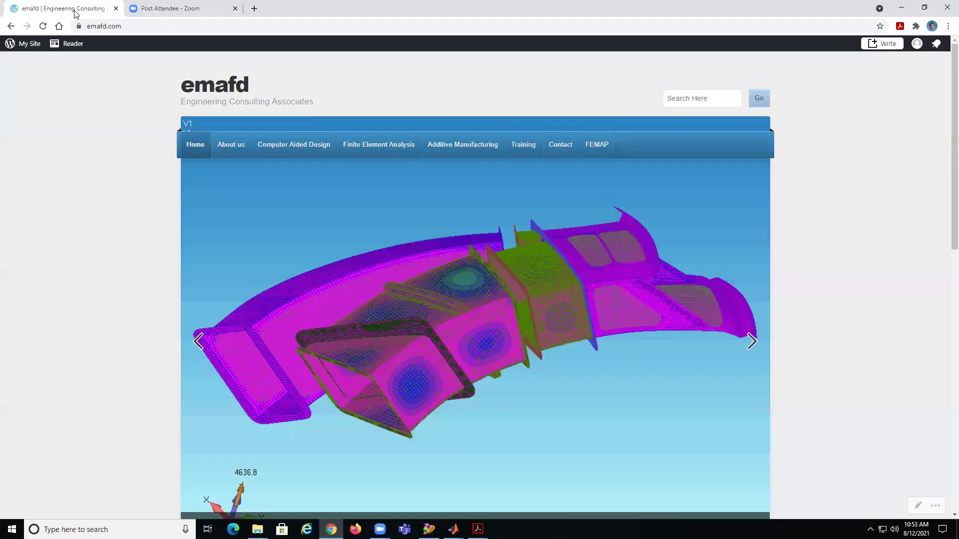
left_click(602, 146)
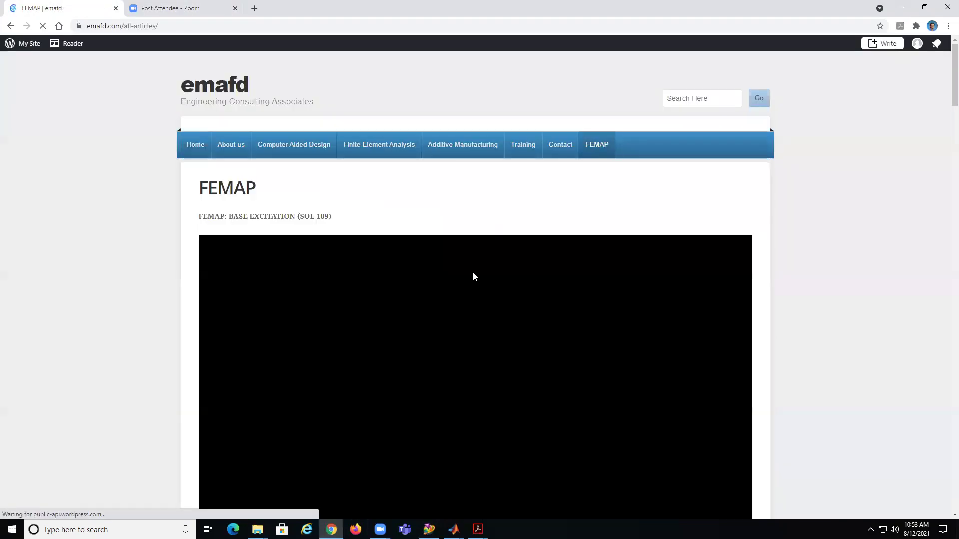
scroll(472, 274, "down", 4)
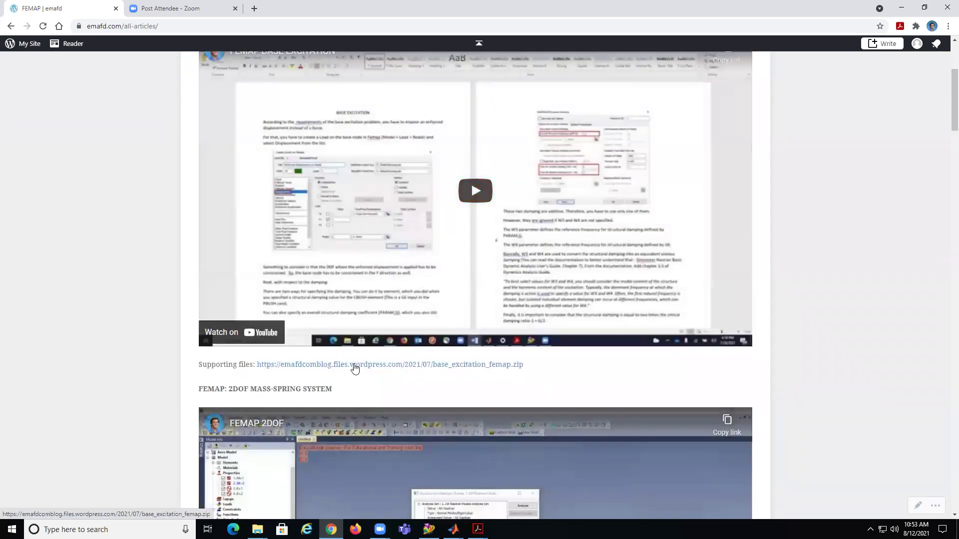
scroll(412, 367, "up", 4)
scroll(417, 362, "down", 8)
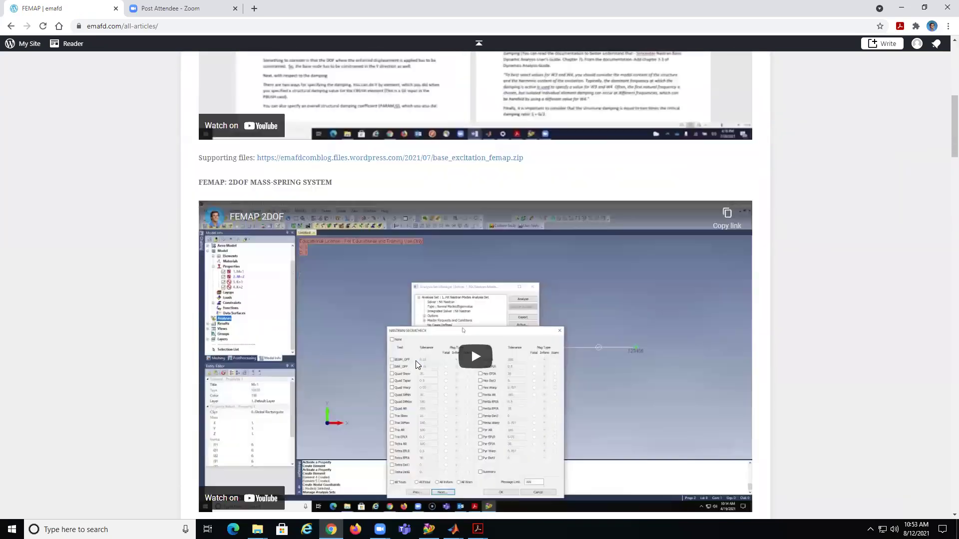
scroll(417, 363, "up", 9)
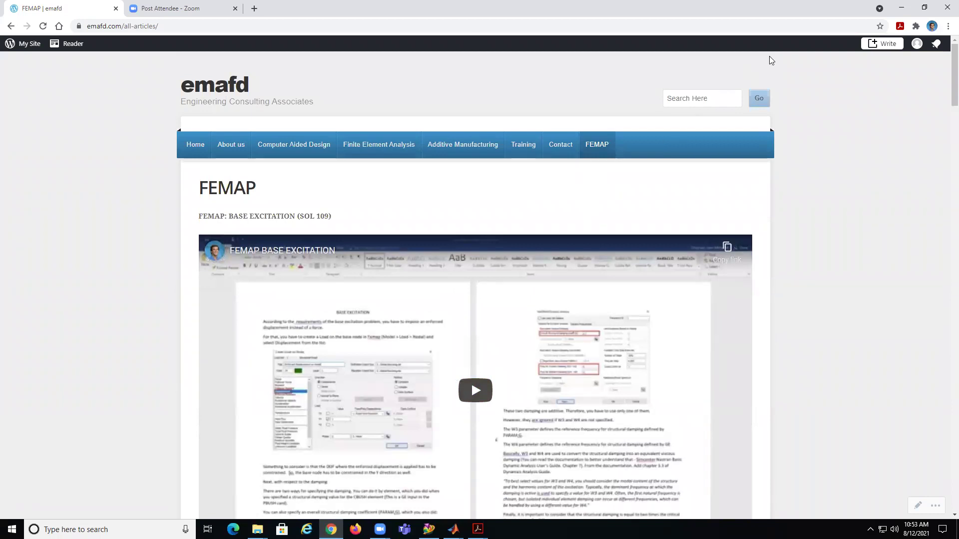